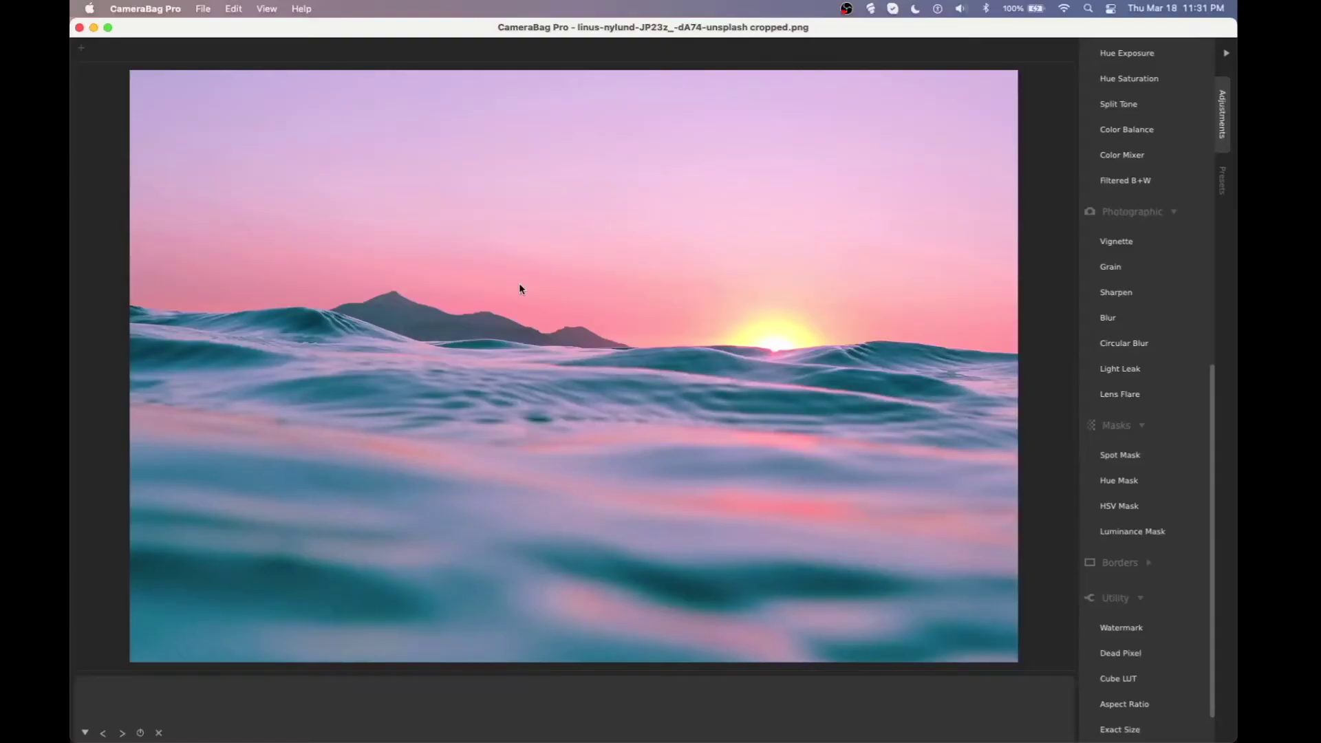
# Step: View the application's version information and dismiss it
pyautogui.click(159, 9)
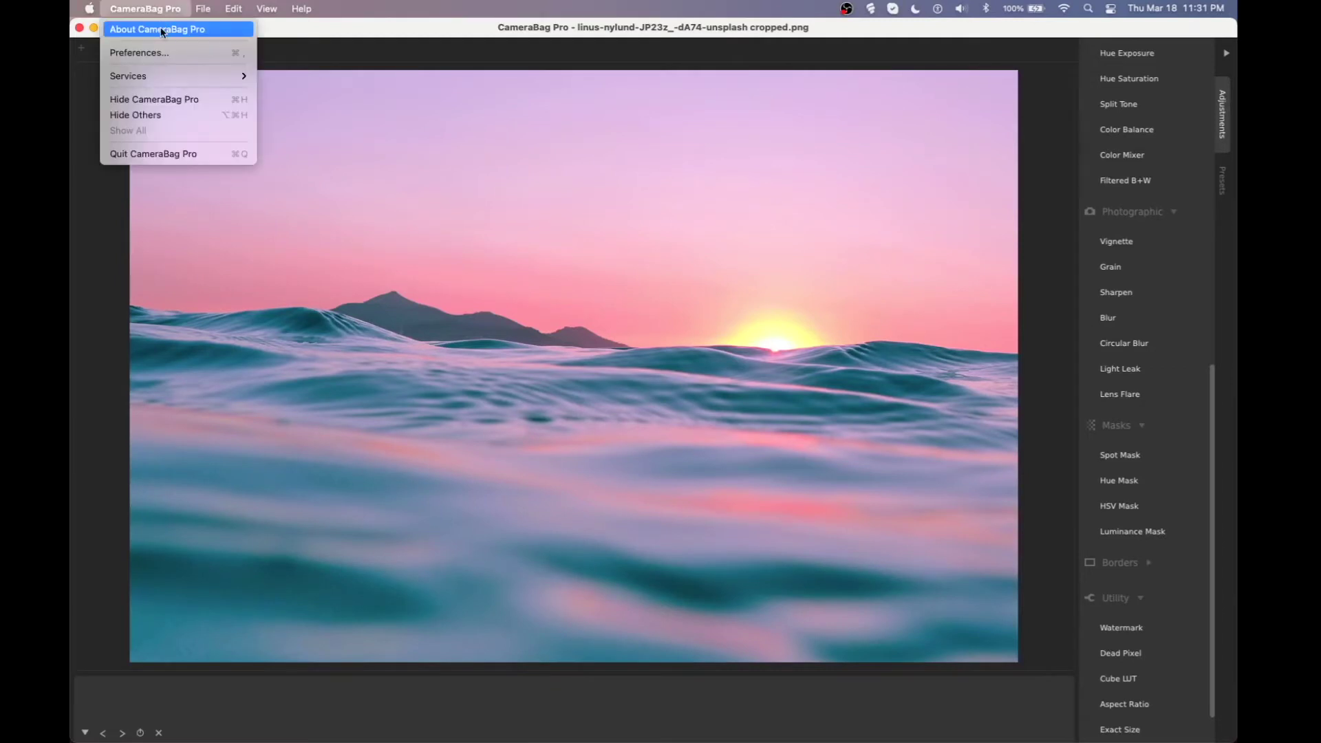
pyautogui.click(160, 26)
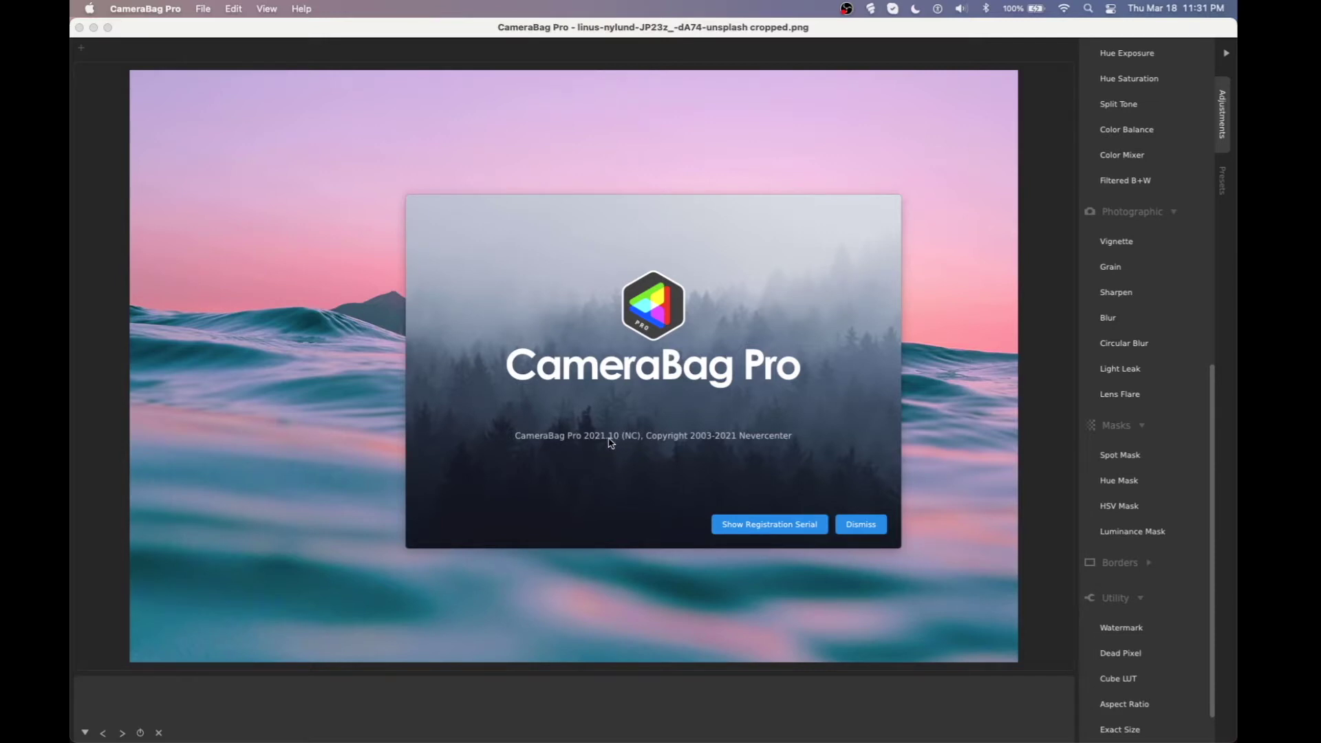
pyautogui.click(858, 525)
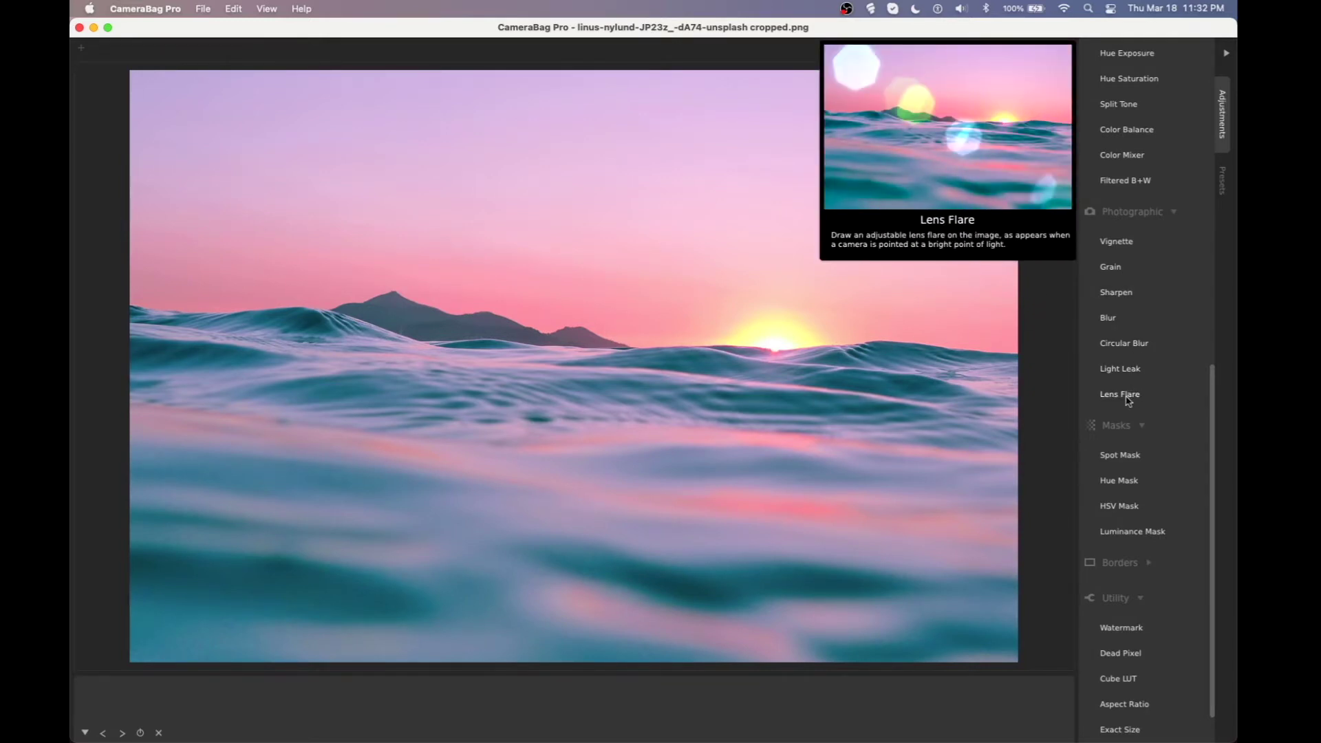
# Step: Add a Lens Flare to the photo, with its origin in the sky just above the mountain's left slope
pyautogui.click(1132, 211)
pyautogui.click(1132, 339)
pyautogui.scroll(-5, 1125, 368)
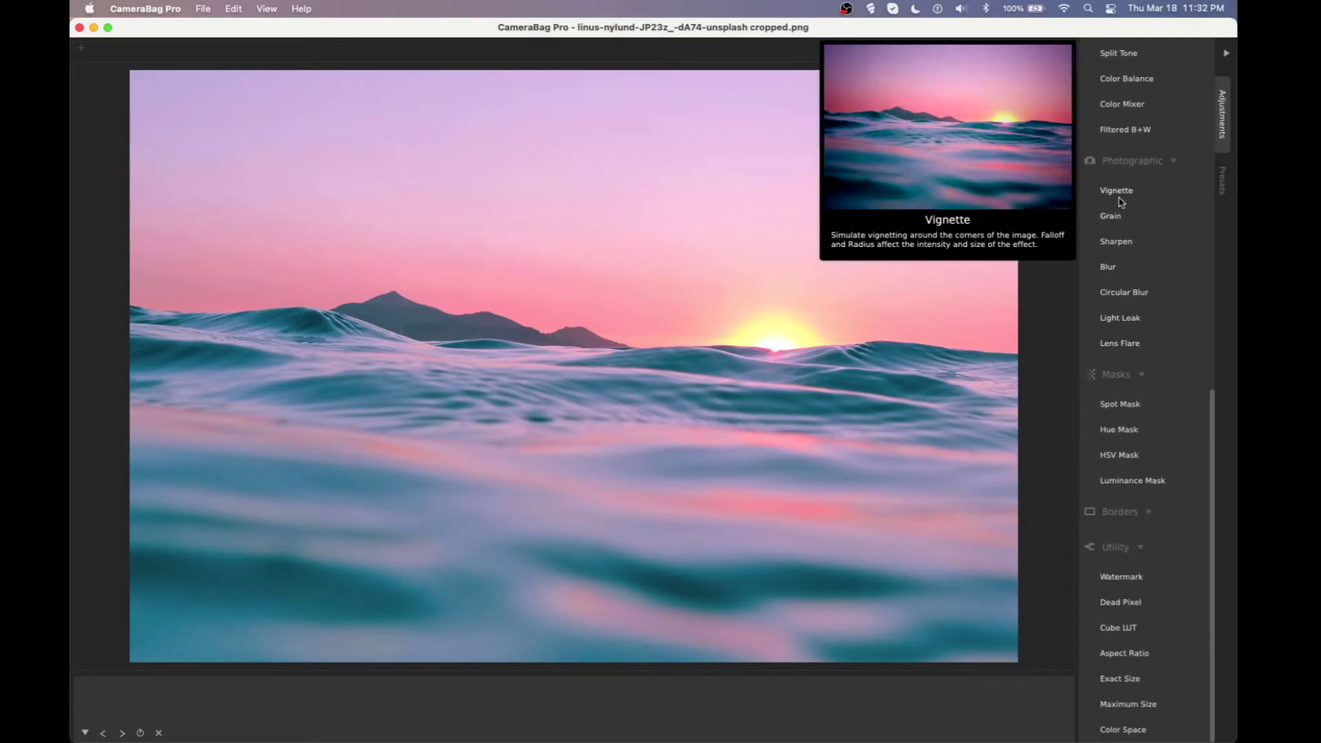
pyautogui.click(1129, 346)
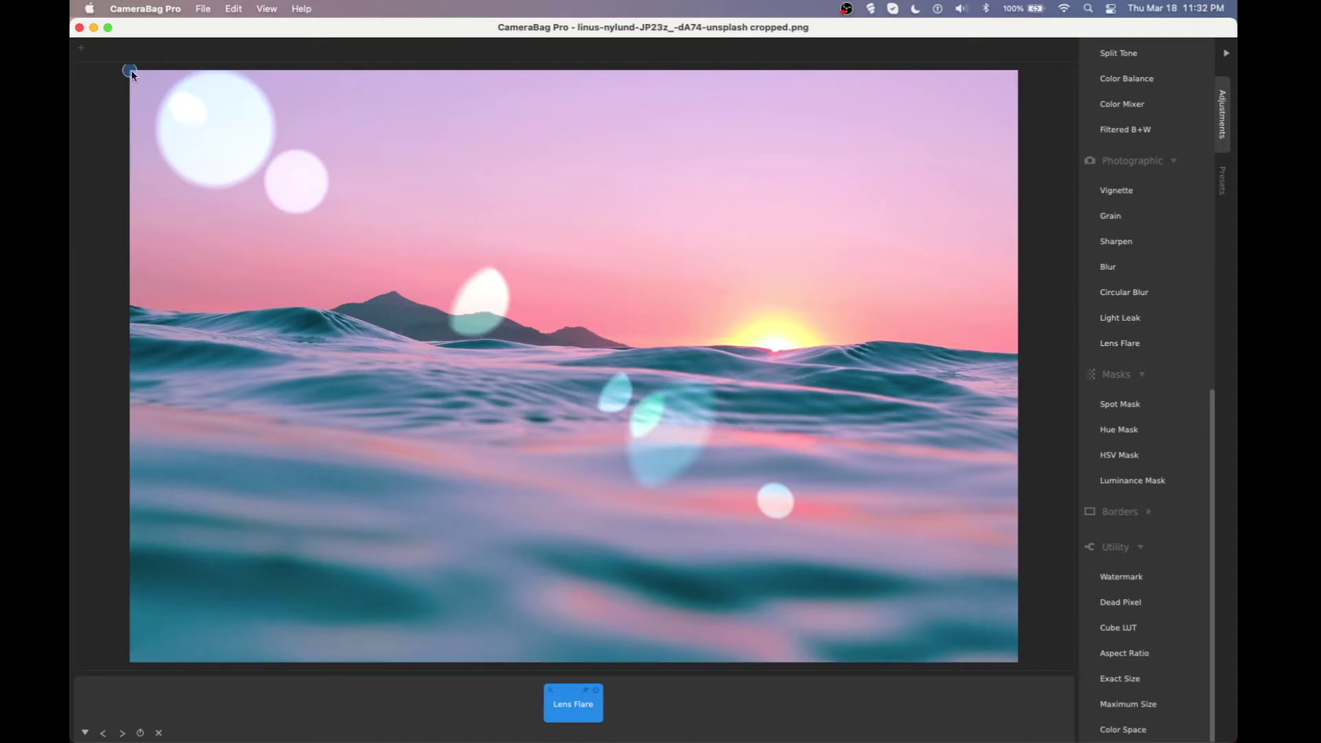
pyautogui.moveTo(131, 71); pyautogui.dragTo(321, 225)
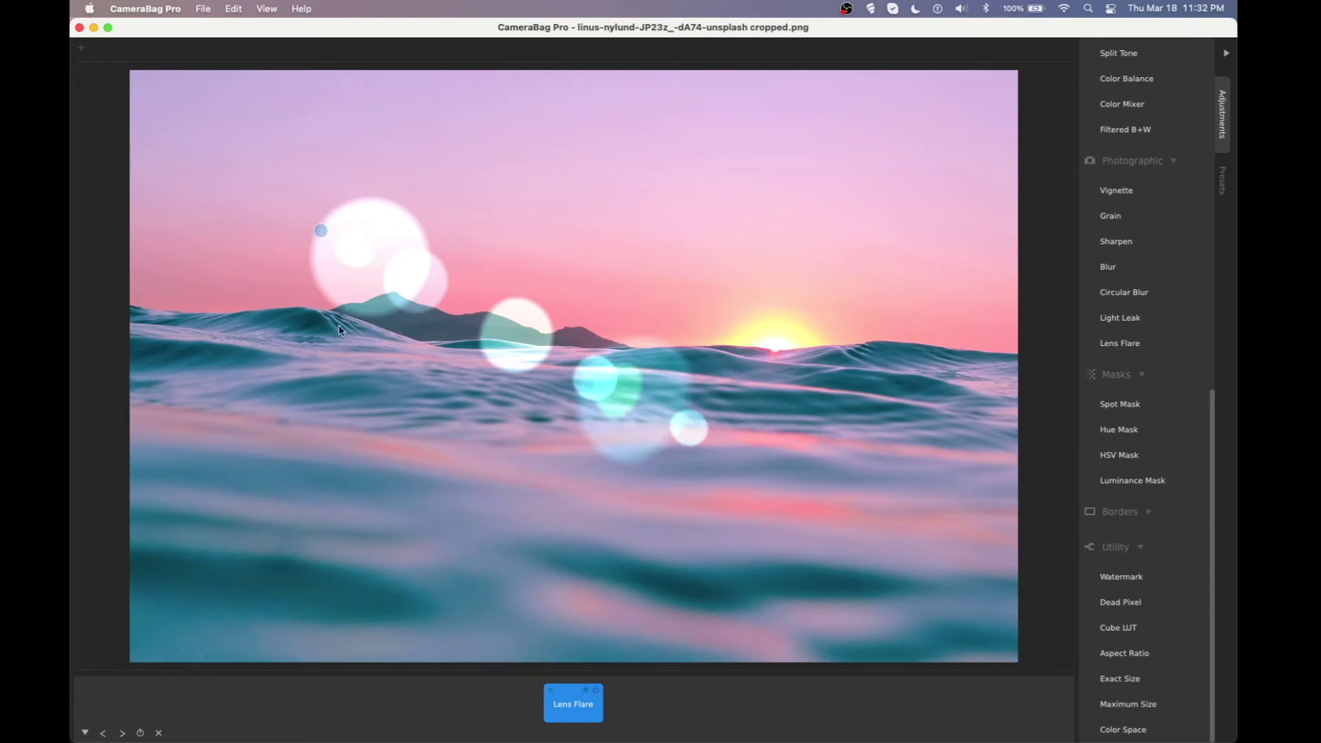
pyautogui.click(470, 727)
pyautogui.click(578, 719)
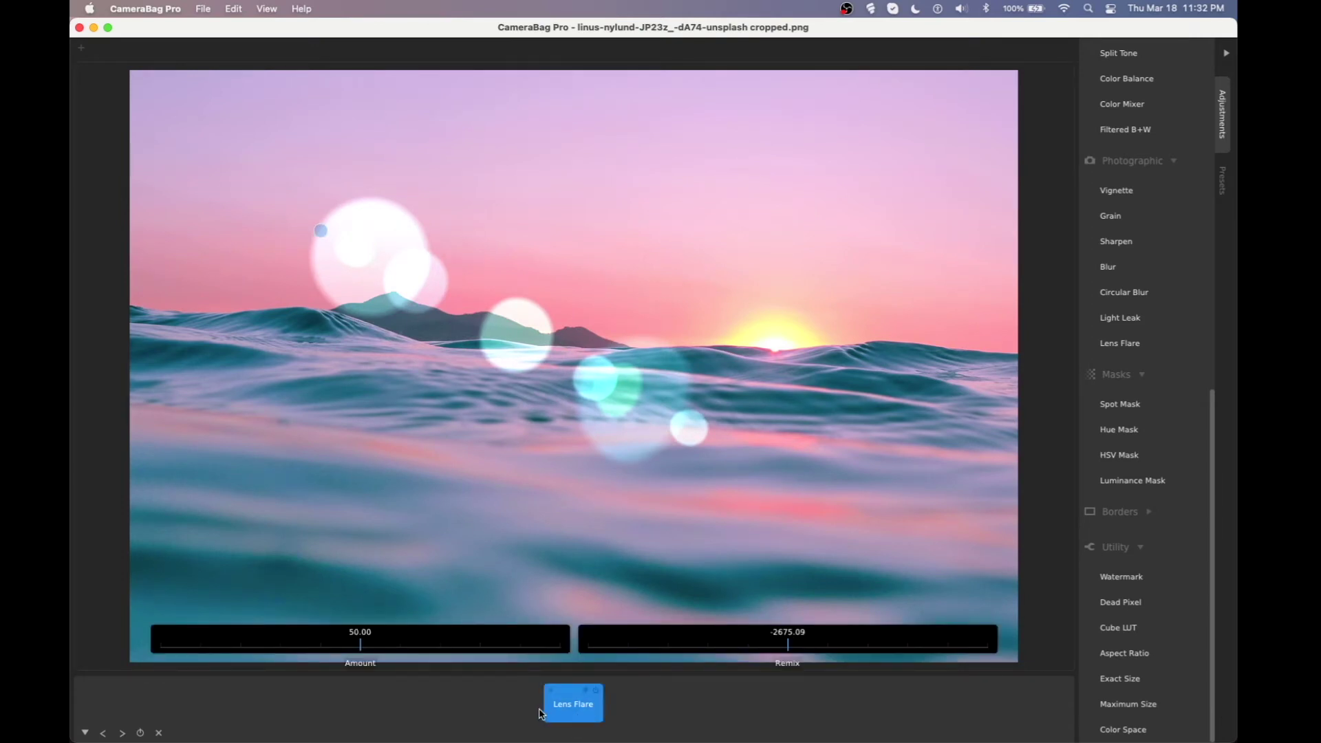
# Step: Try the flare's origin at several sky positions, ending right of the sun, and remove the Lens Flare
pyautogui.moveTo(321, 233); pyautogui.dragTo(997, 313)
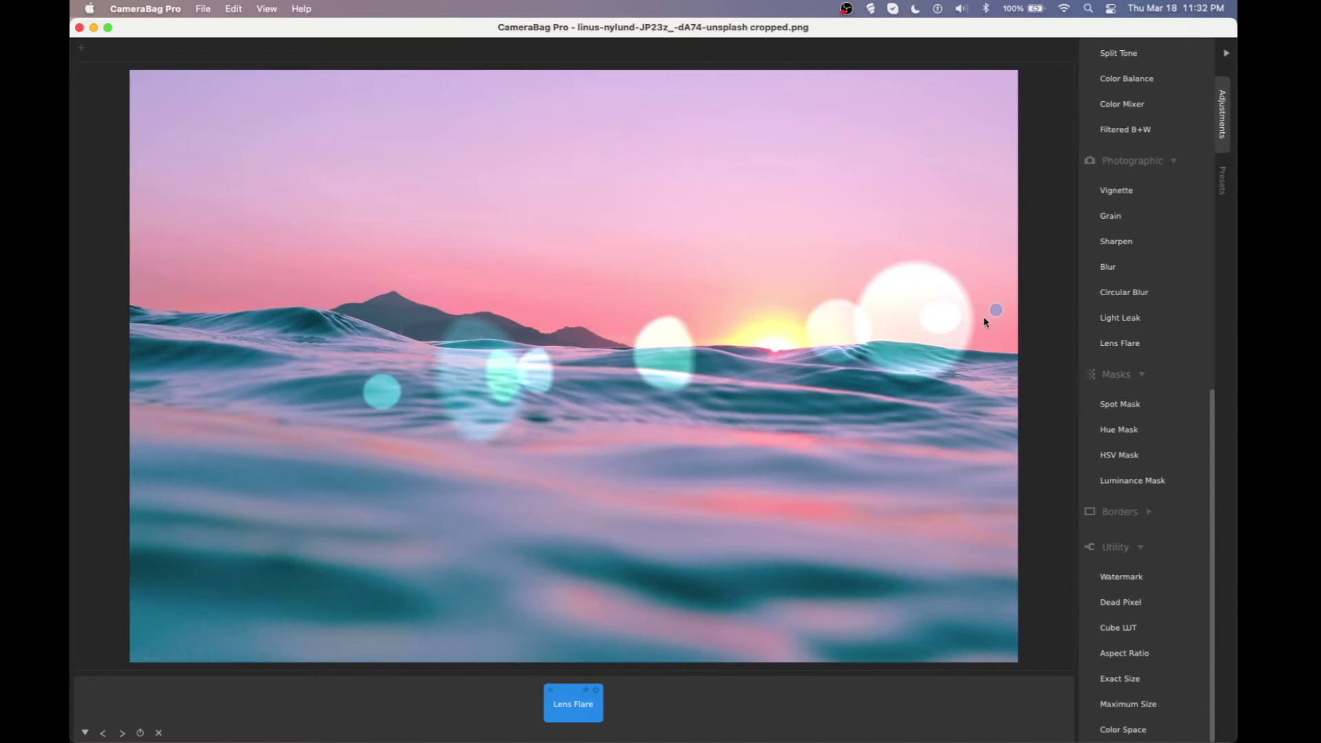
pyautogui.moveTo(995, 309); pyautogui.dragTo(627, 213)
pyautogui.moveTo(519, 215); pyautogui.dragTo(971, 310)
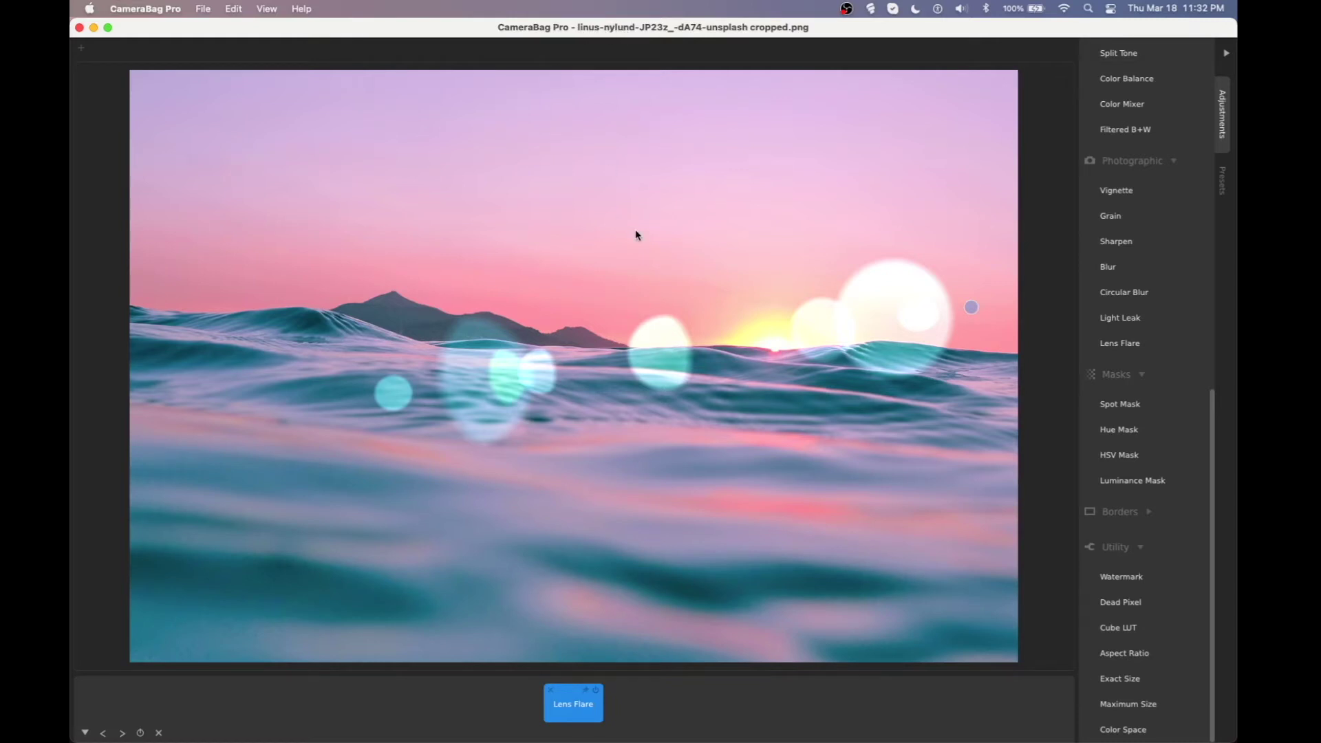
pyautogui.moveTo(973, 310)
pyautogui.mouseDown()
pyautogui.moveTo(799, 423)
pyautogui.moveTo(997, 333)
pyautogui.moveTo(956, 333)
pyautogui.moveTo(970, 316)
pyautogui.mouseUp()
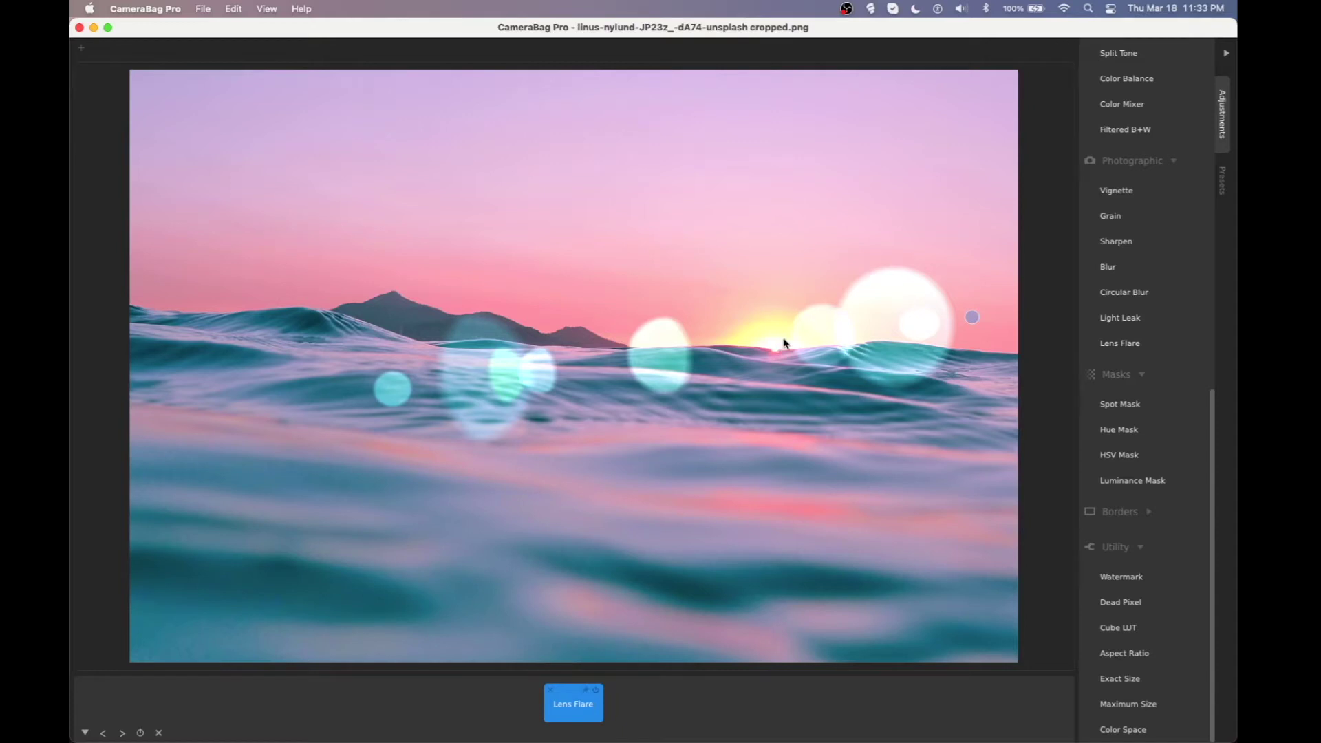
pyautogui.moveTo(628, 681)
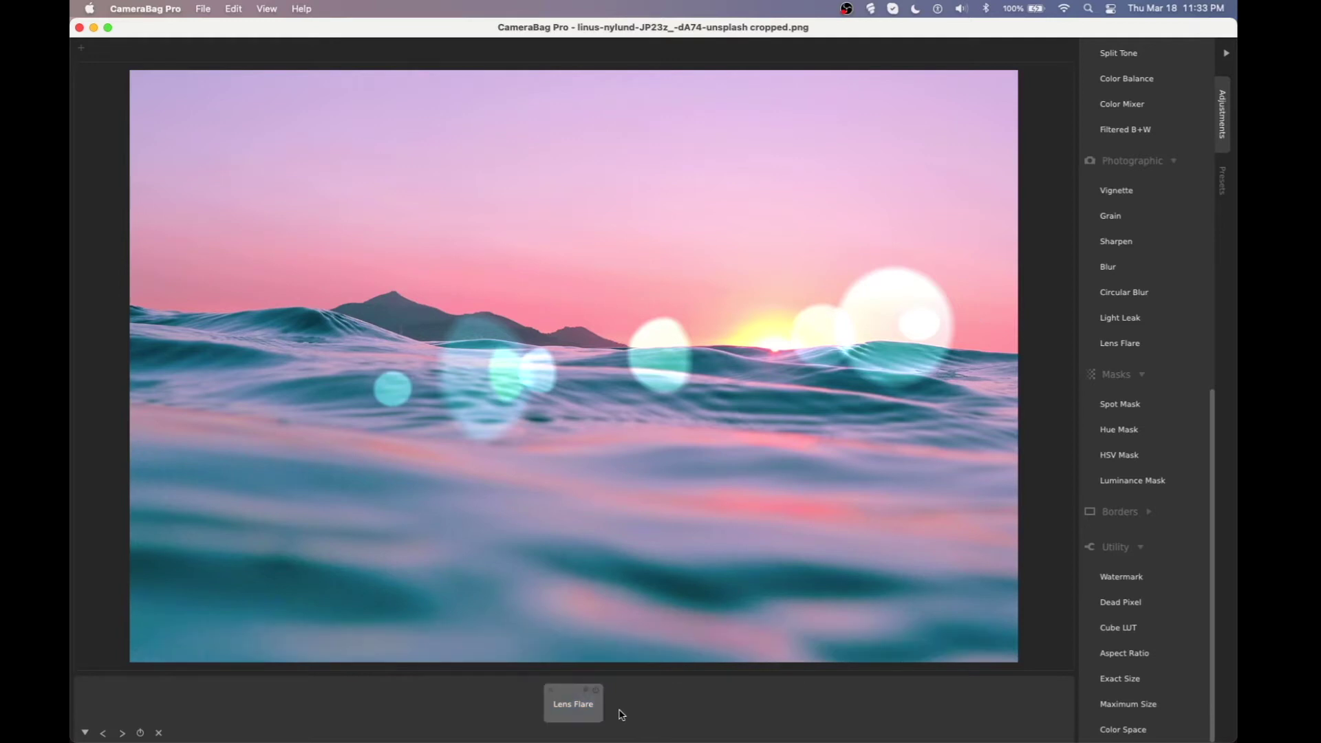
pyautogui.click(551, 689)
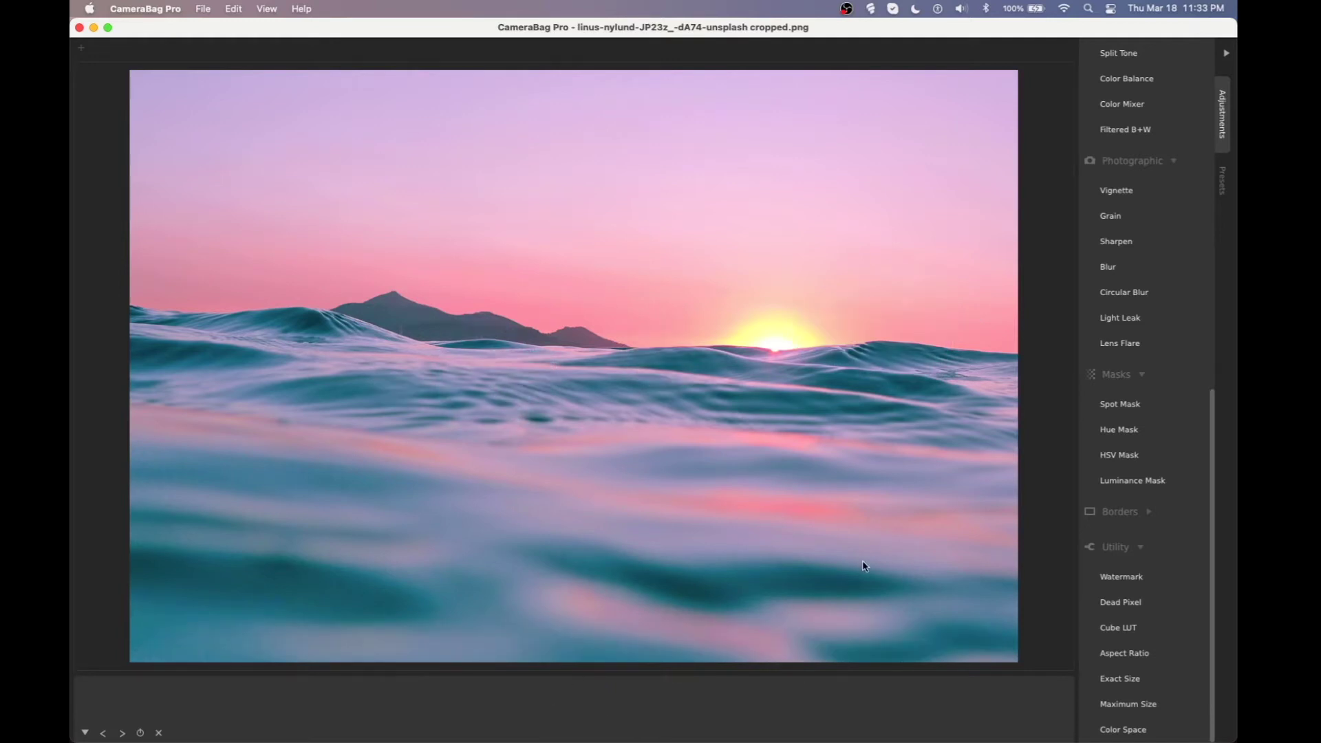
# Step: Add a new Lens Flare with its origin right of the sun, just above the horizon, and remix its pattern
pyautogui.click(1129, 344)
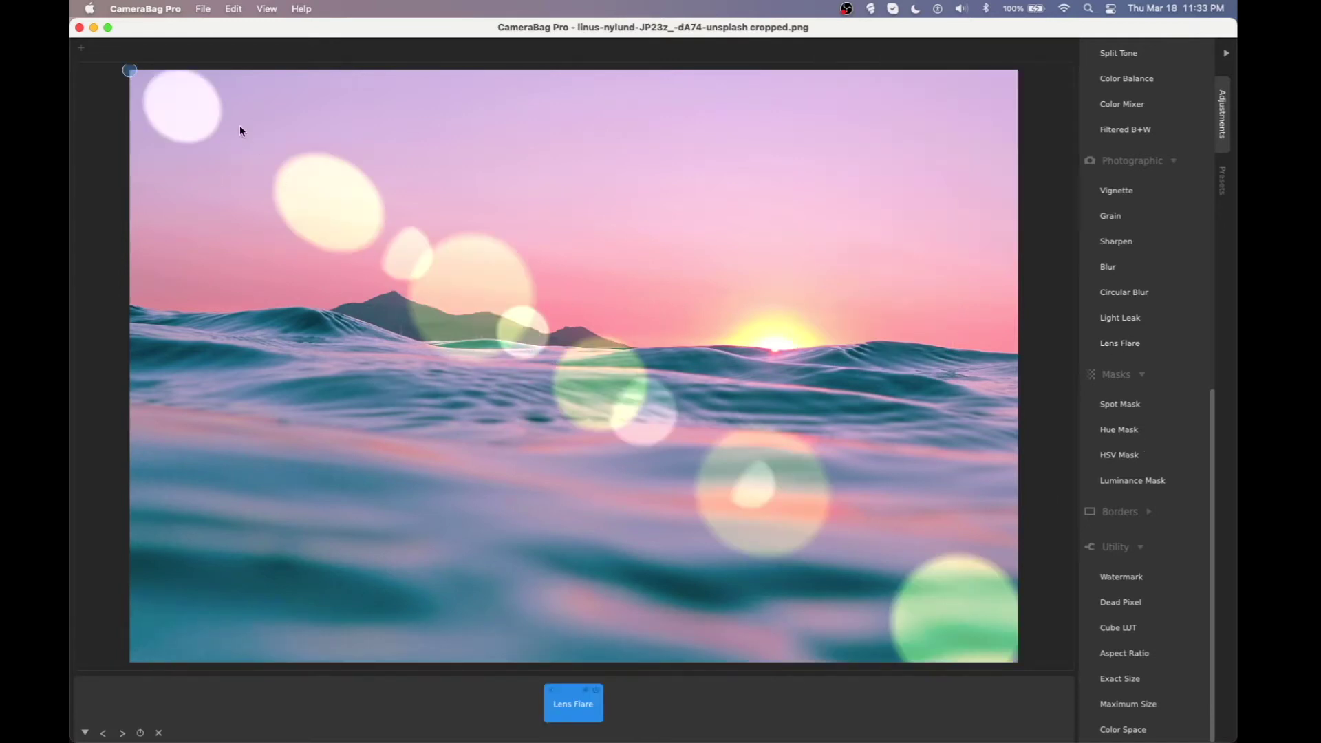
pyautogui.moveTo(142, 86); pyautogui.dragTo(951, 314)
pyautogui.moveTo(561, 726)
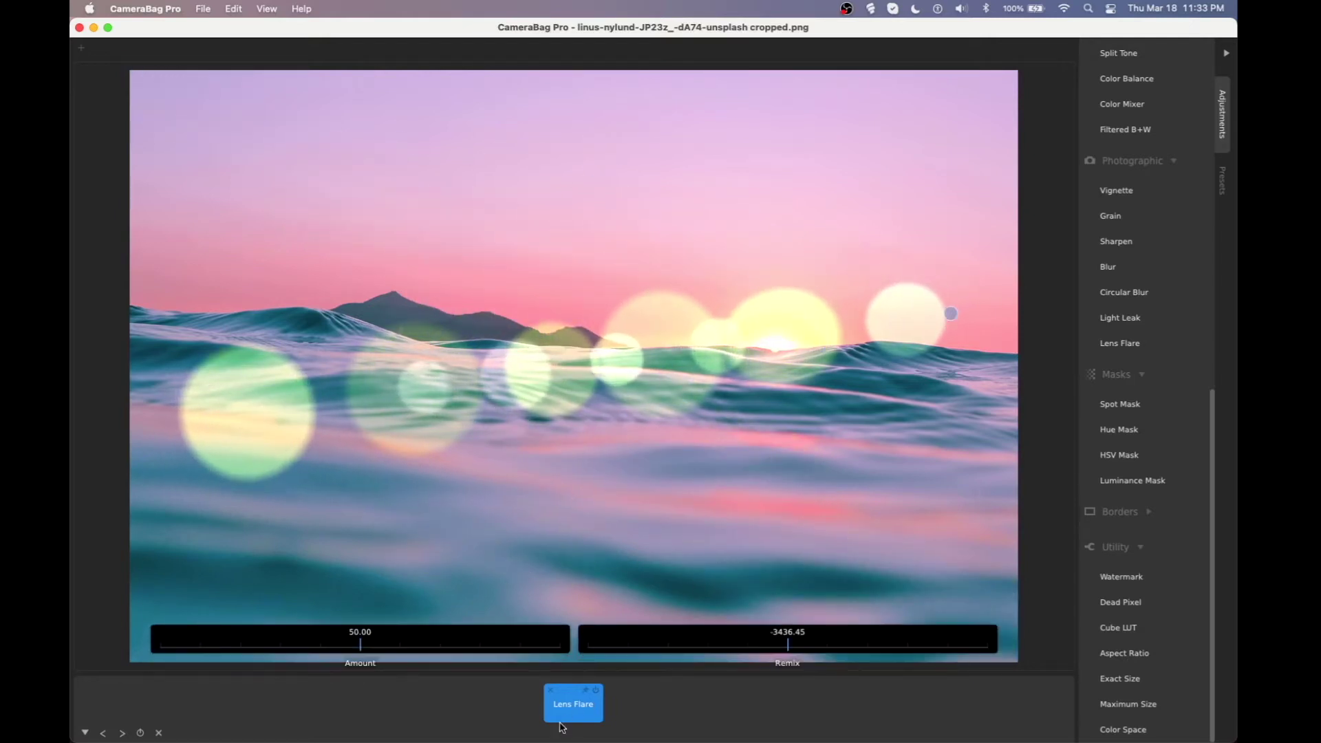
pyautogui.moveTo(788, 648); pyautogui.dragTo(690, 649)
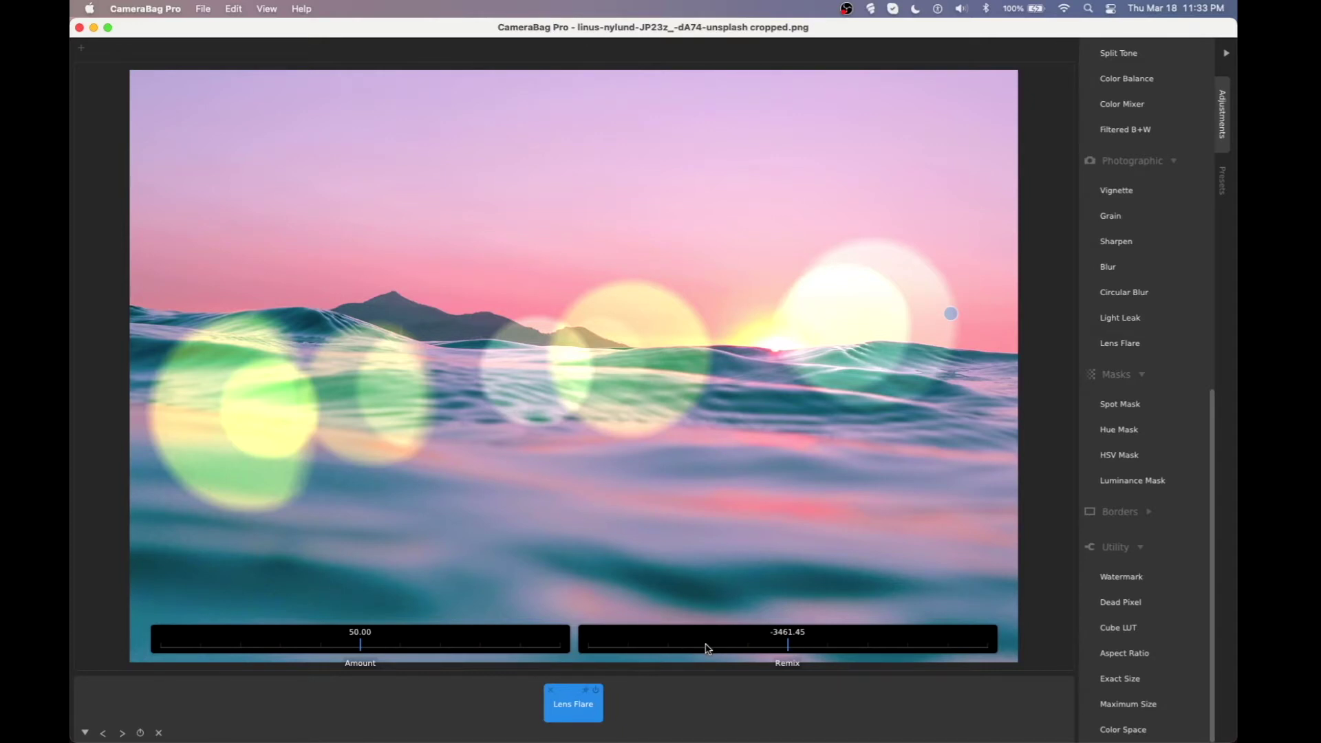
pyautogui.moveTo(707, 644); pyautogui.dragTo(708, 641)
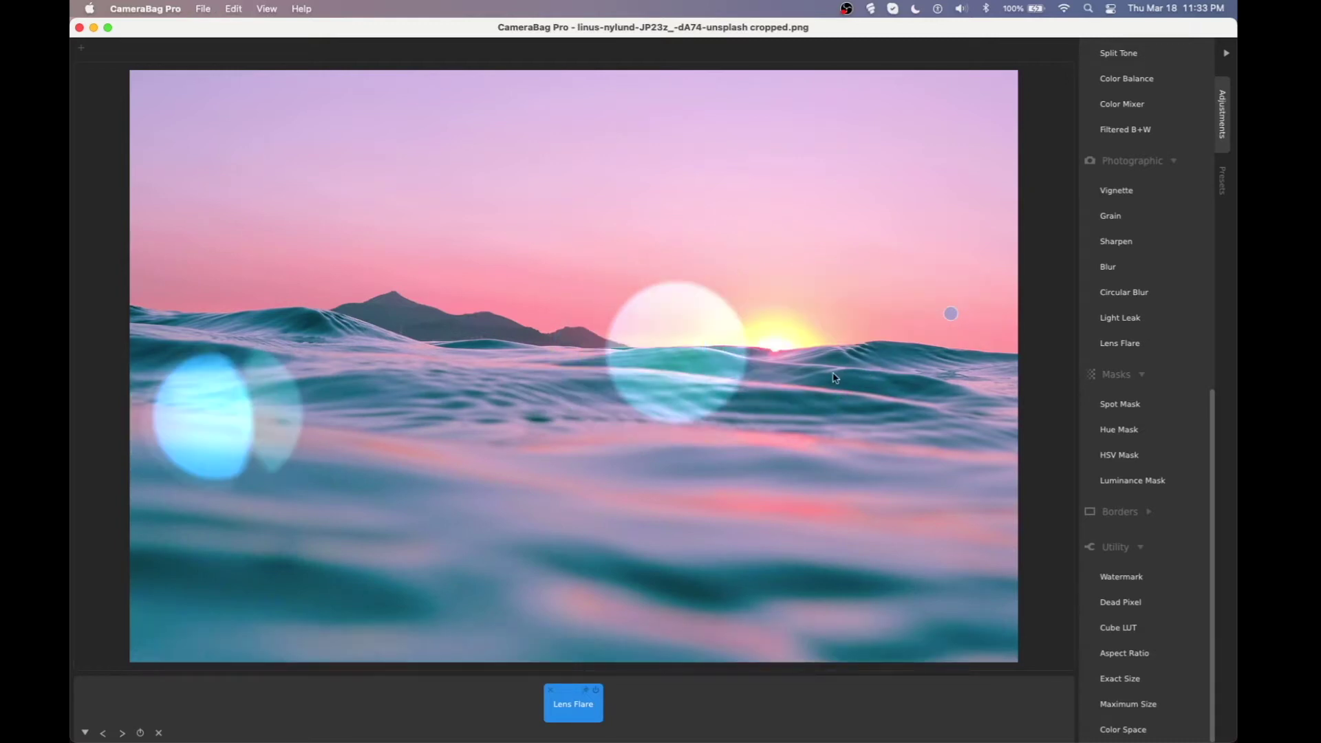
# Step: Move the flare's origin slightly closer to the sun and remix the pattern to -3639.82
pyautogui.moveTo(952, 311)
pyautogui.mouseDown()
pyautogui.moveTo(697, 357)
pyautogui.moveTo(938, 312)
pyautogui.moveTo(935, 295)
pyautogui.moveTo(858, 338)
pyautogui.moveTo(929, 318)
pyautogui.mouseUp()
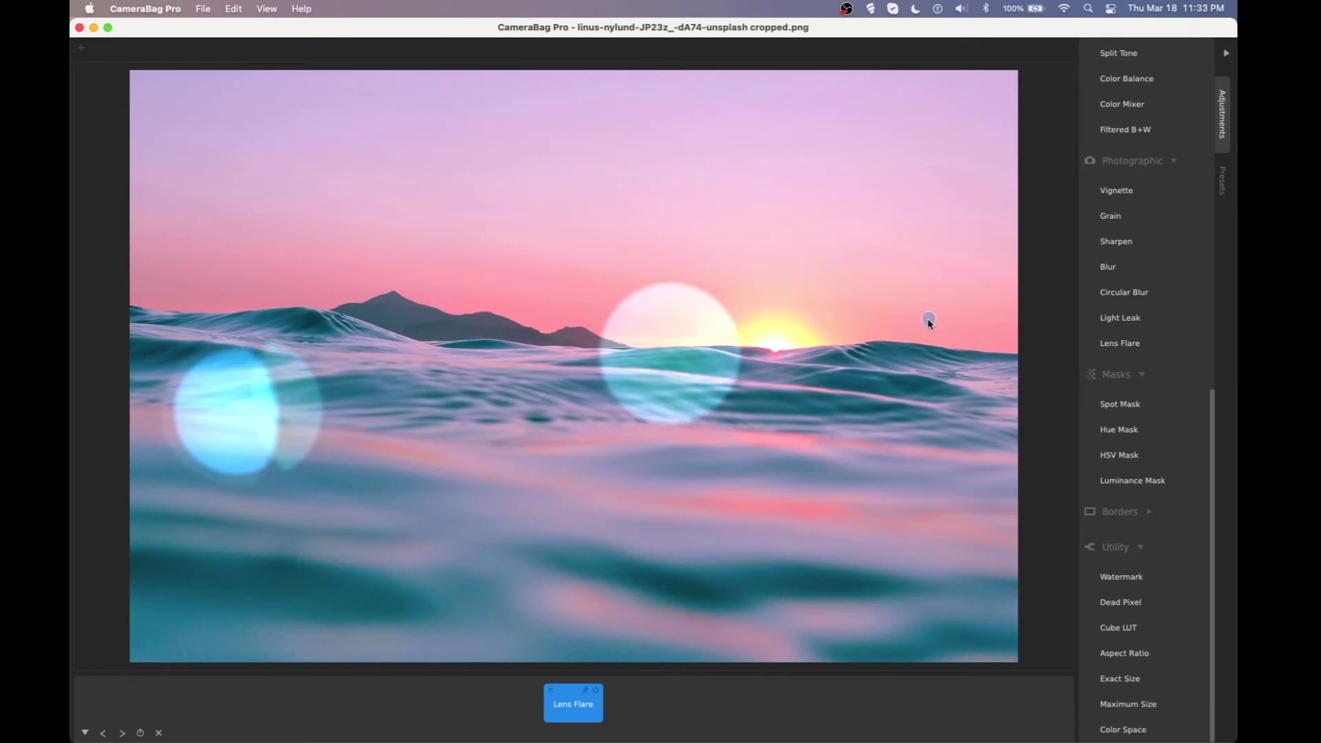
pyautogui.moveTo(590, 725)
pyautogui.moveTo(719, 648); pyautogui.dragTo(735, 641)
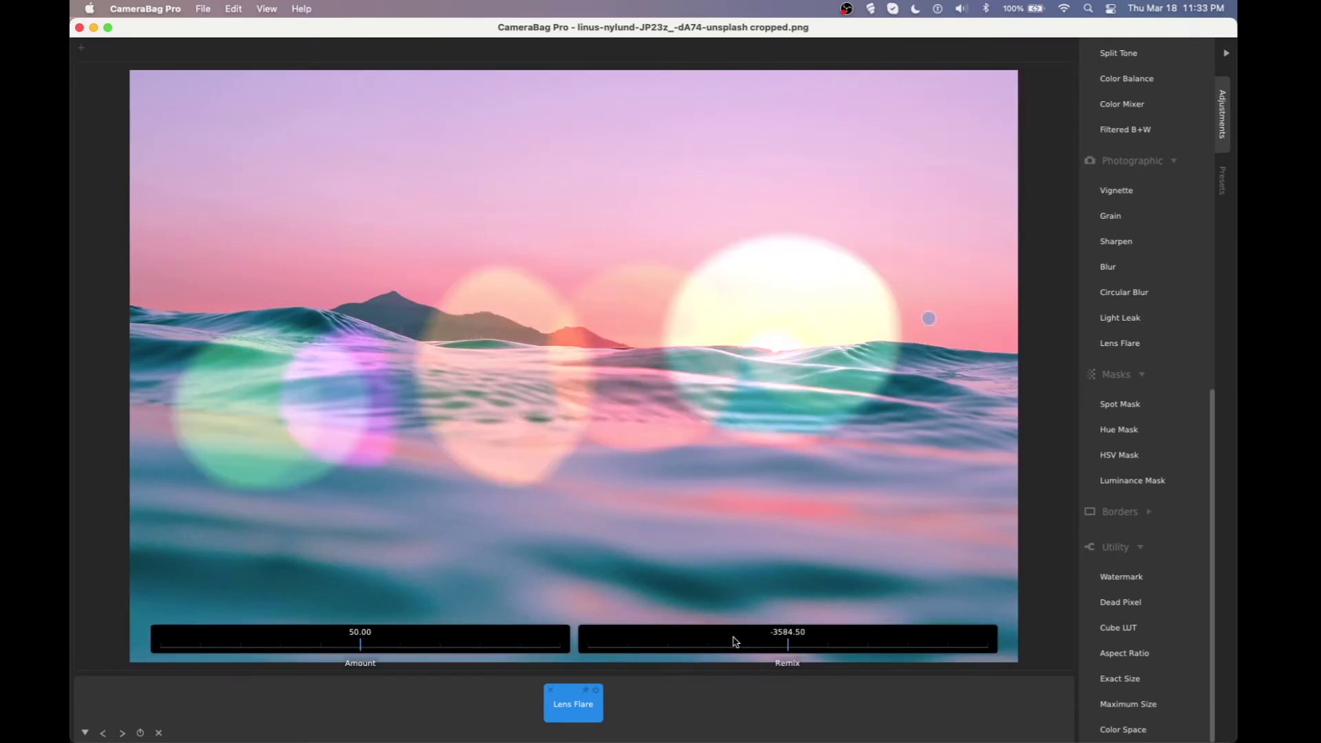
pyautogui.click(735, 642)
pyautogui.click(735, 642)
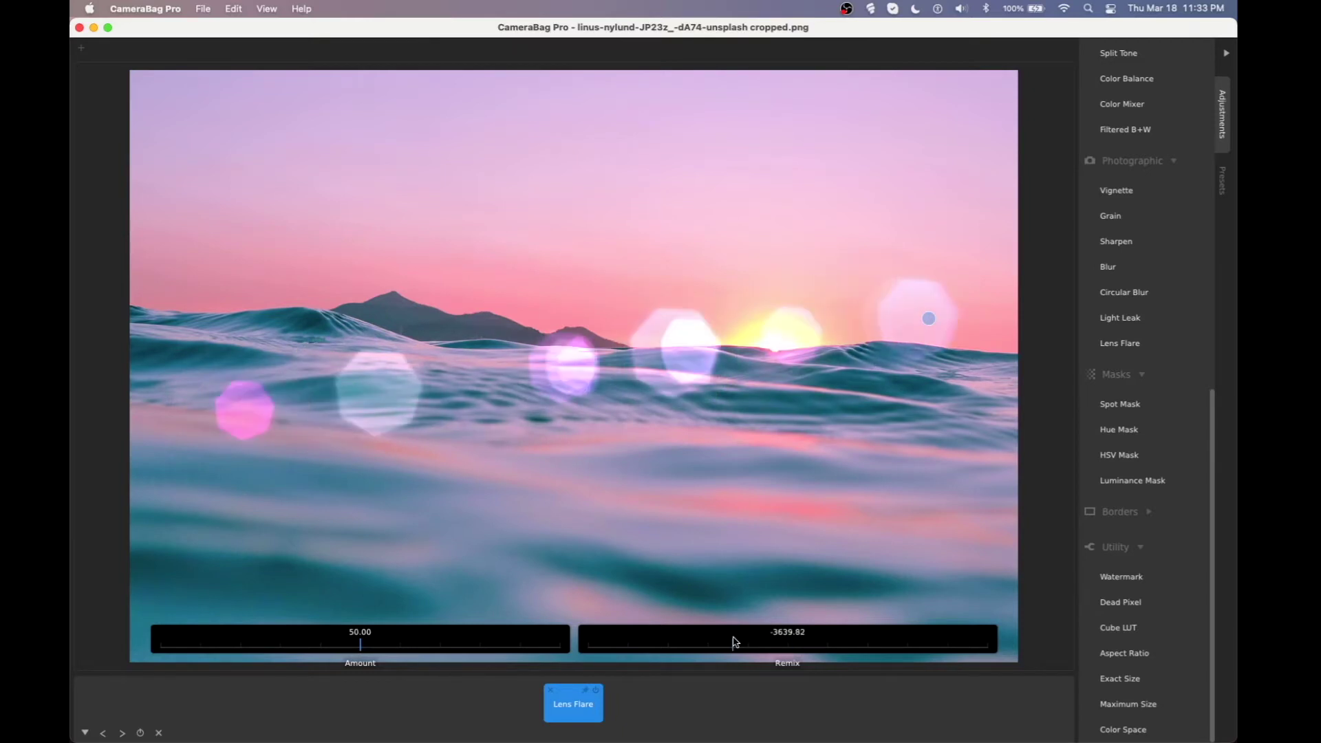
# Step: Shift the flare's origin slightly closer to the sun and raise its Amount to 57.98
pyautogui.moveTo(929, 316); pyautogui.dragTo(902, 330)
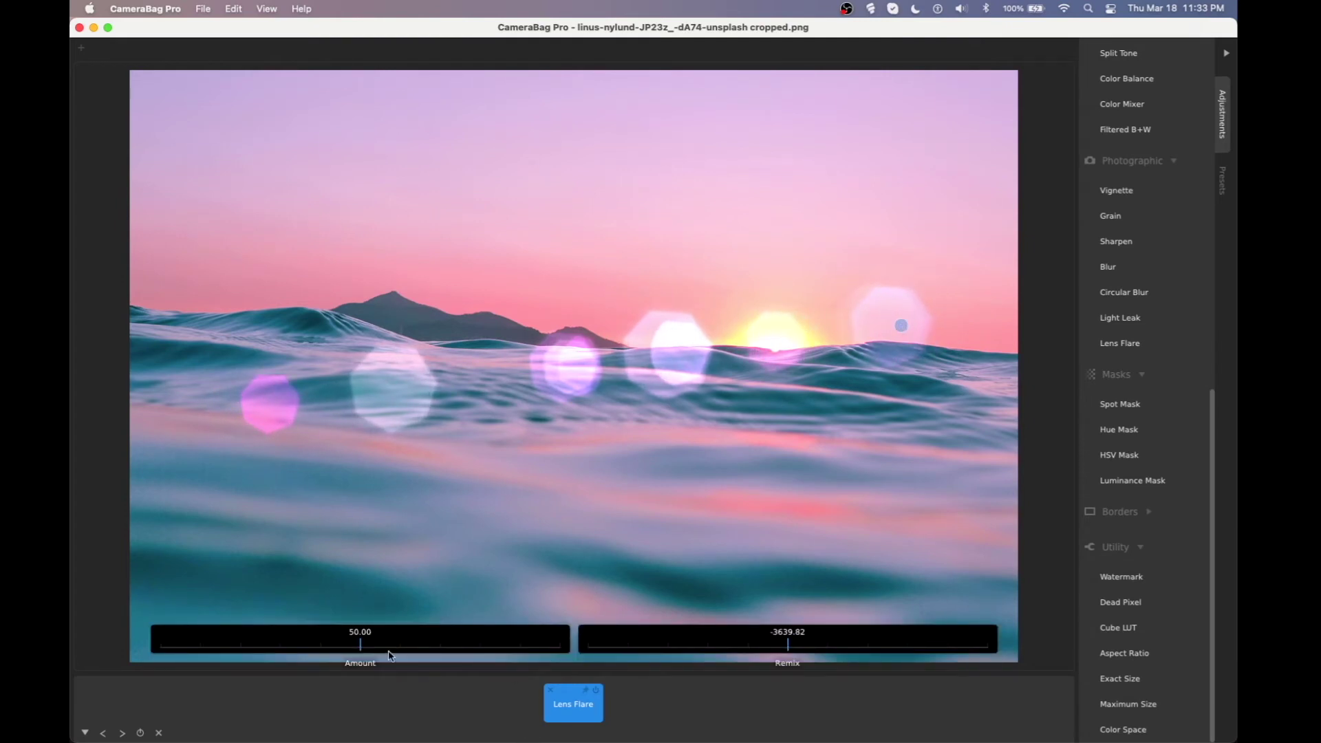
pyautogui.moveTo(356, 651); pyautogui.dragTo(390, 649)
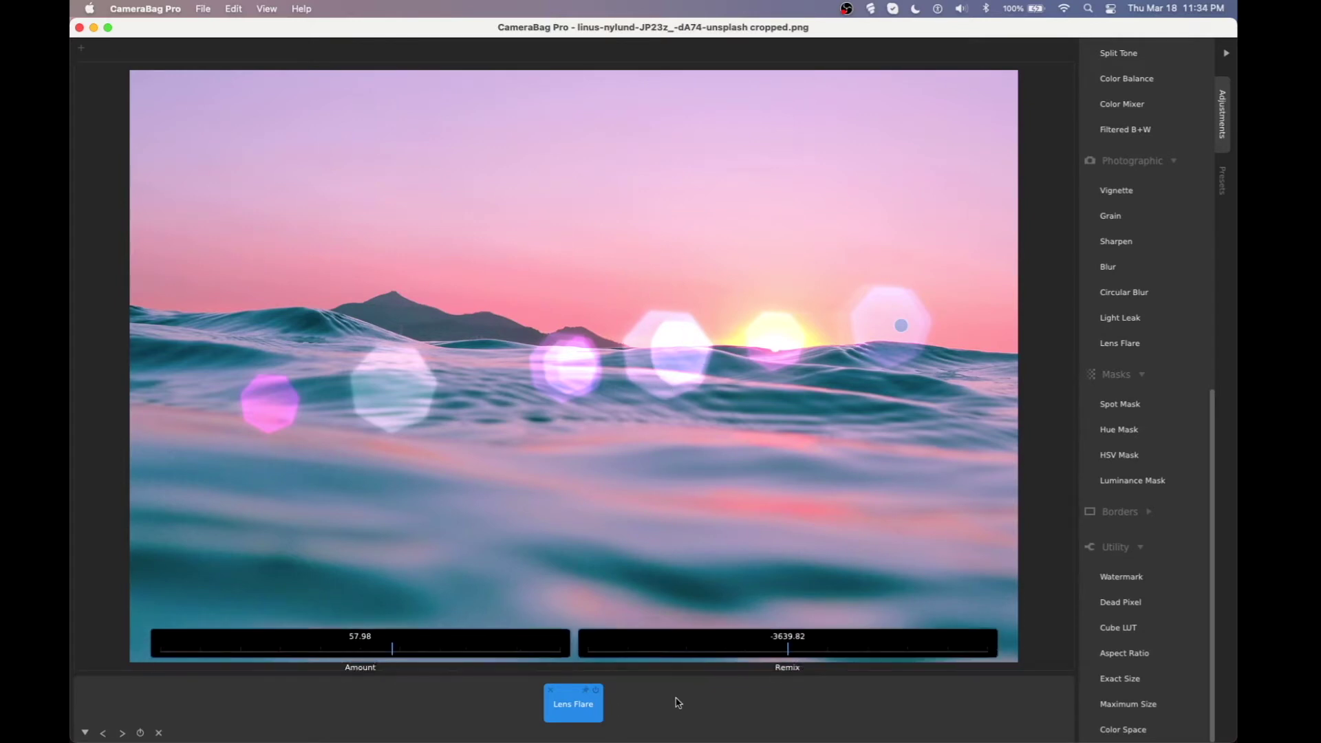
# Step: Try the flare's origin over the water at lower left, return it right of the sun, and remix to -3699.39
pyautogui.moveTo(900, 326); pyautogui.dragTo(216, 532)
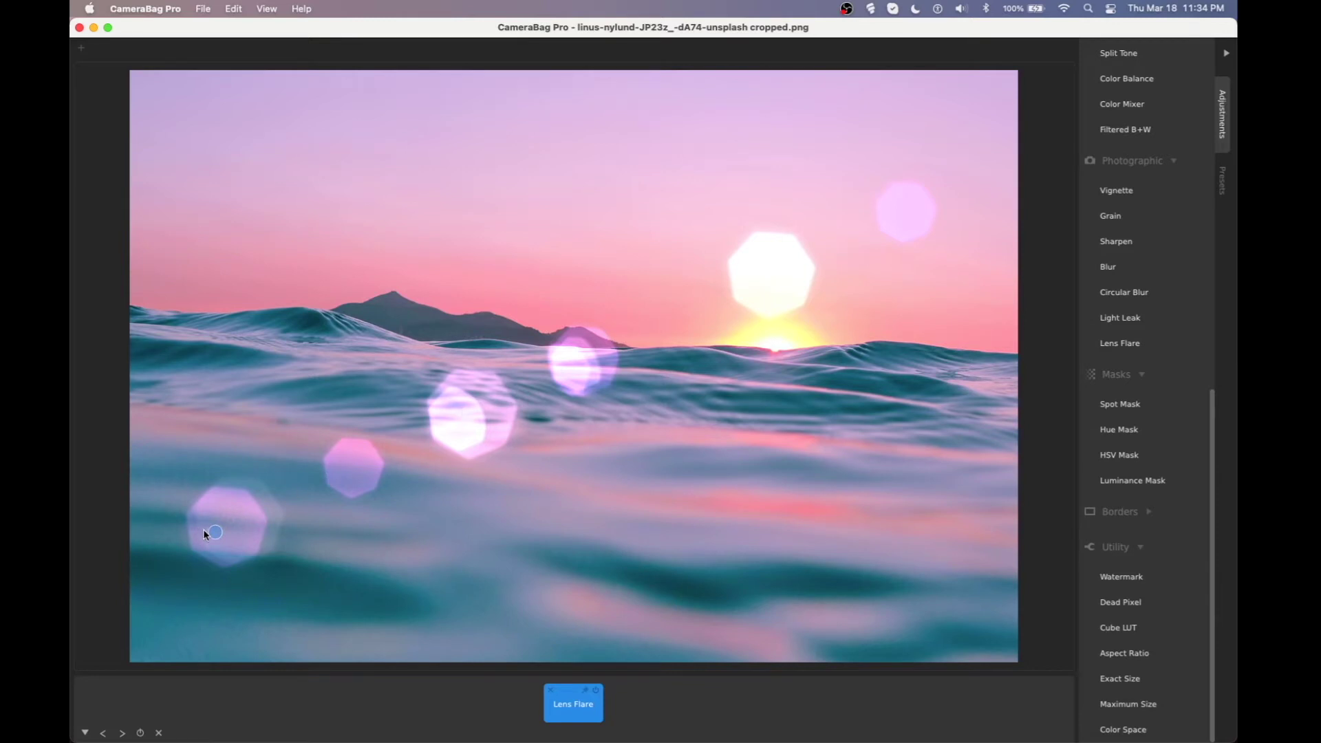
pyautogui.moveTo(221, 536); pyautogui.dragTo(912, 320)
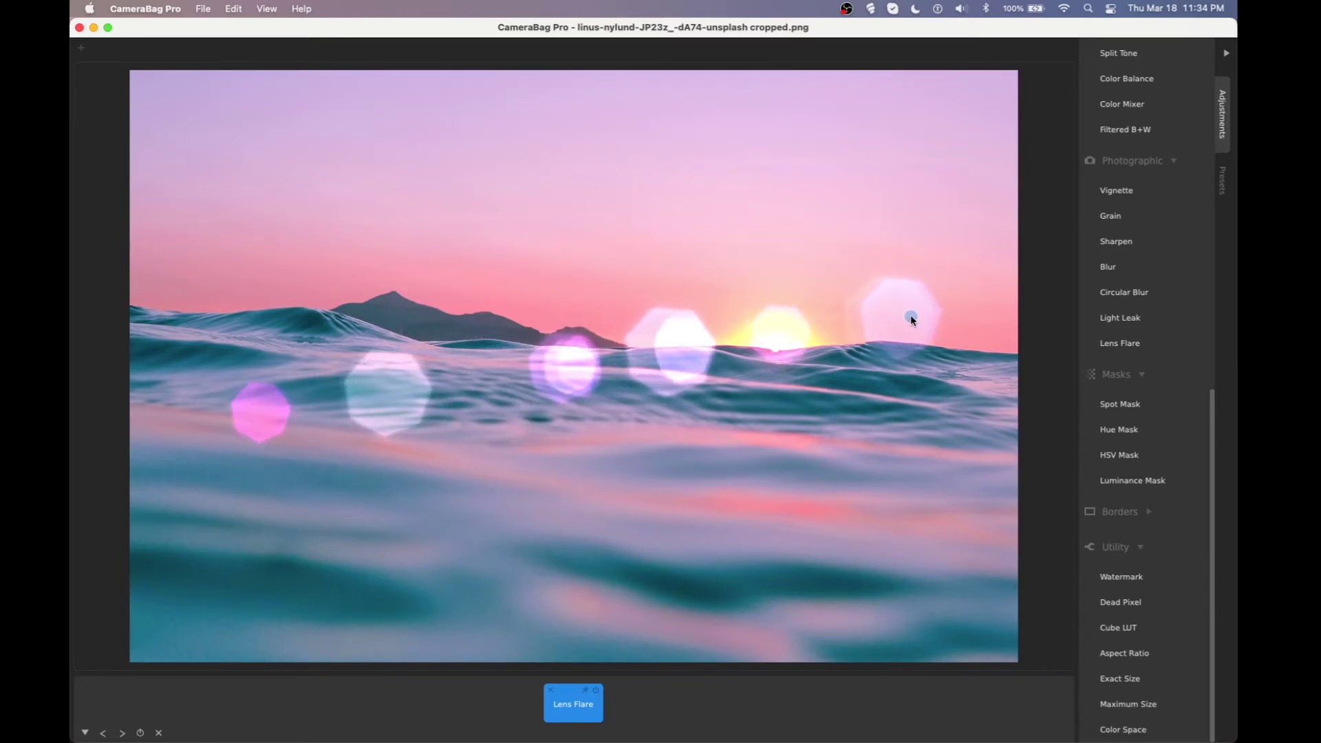
pyautogui.moveTo(729, 628); pyautogui.dragTo(731, 644)
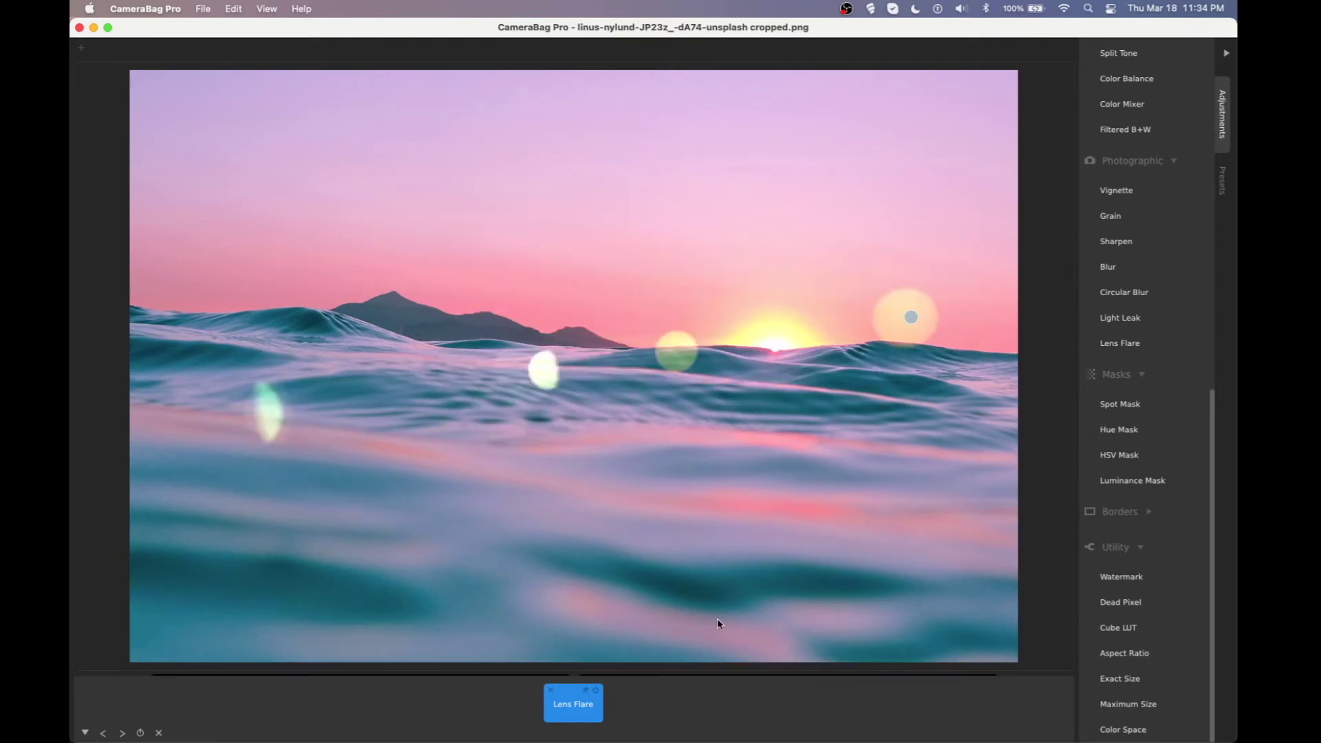
# Step: Place the flare's origin directly on the sun and remix the pattern to -3721.02
pyautogui.moveTo(911, 315)
pyautogui.mouseDown()
pyautogui.moveTo(716, 375)
pyautogui.moveTo(576, 369)
pyautogui.moveTo(346, 465)
pyautogui.moveTo(200, 470)
pyautogui.moveTo(221, 414)
pyautogui.moveTo(811, 355)
pyautogui.moveTo(876, 310)
pyautogui.moveTo(776, 351)
pyautogui.mouseUp()
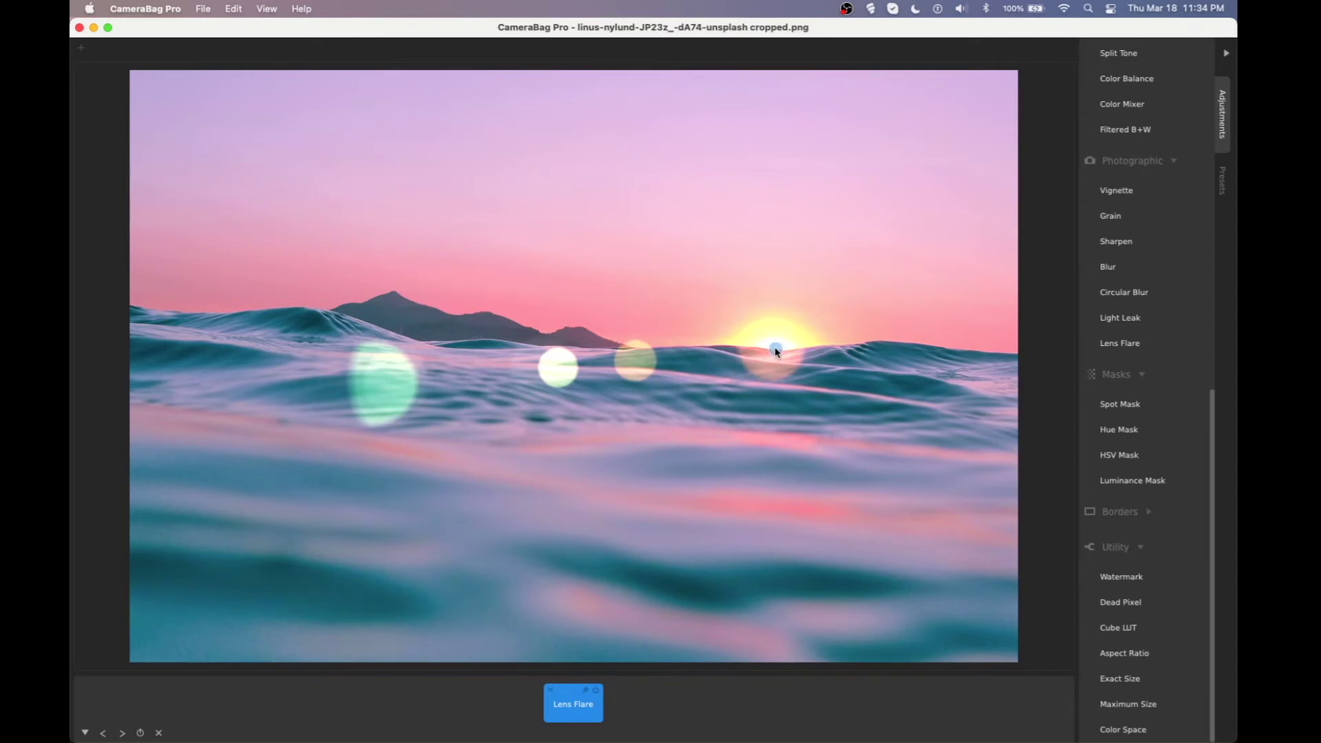
pyautogui.click(570, 695)
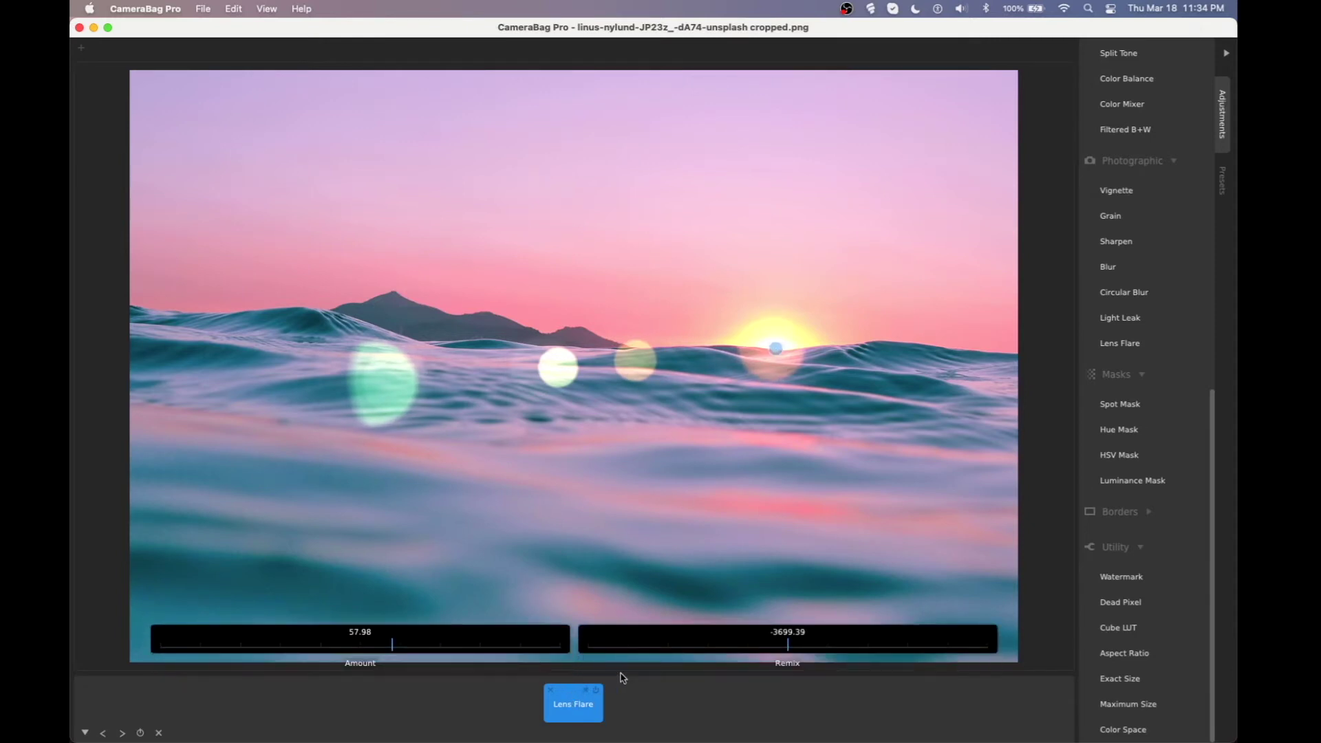
pyautogui.click(745, 646)
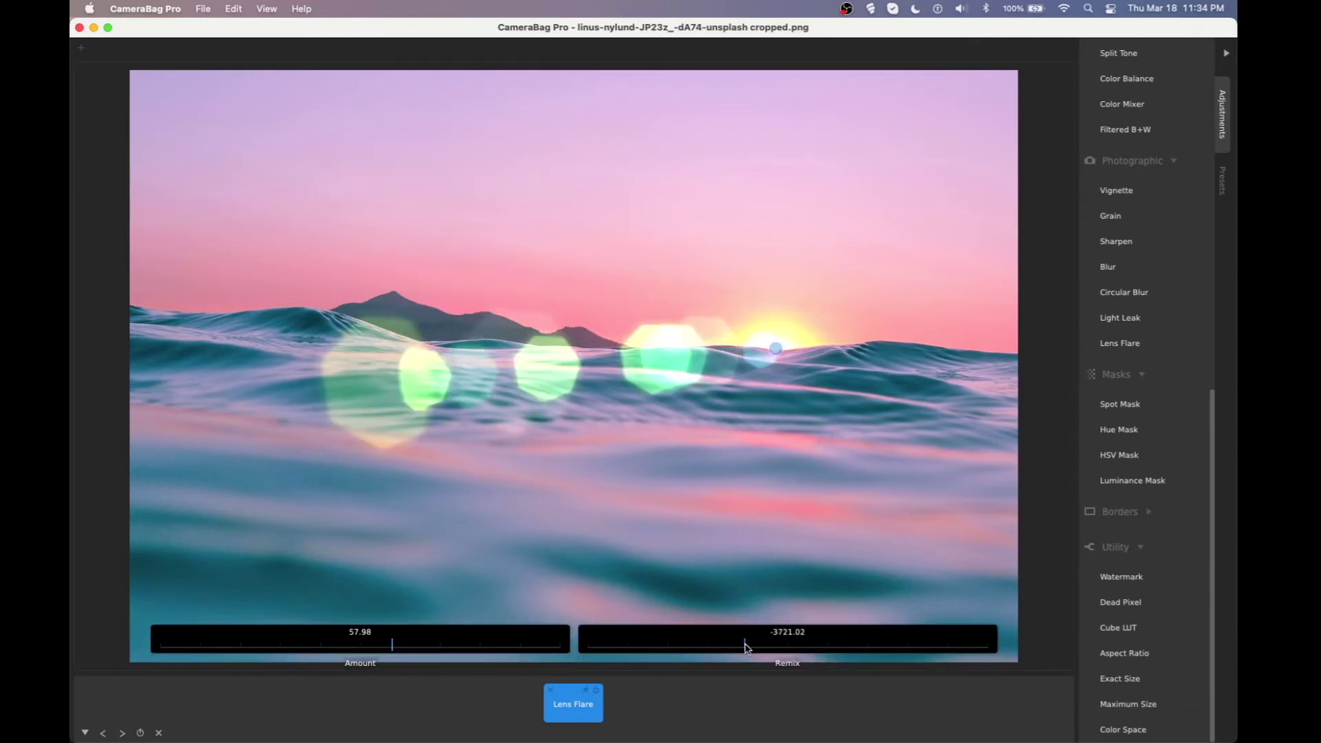
pyautogui.click(745, 647)
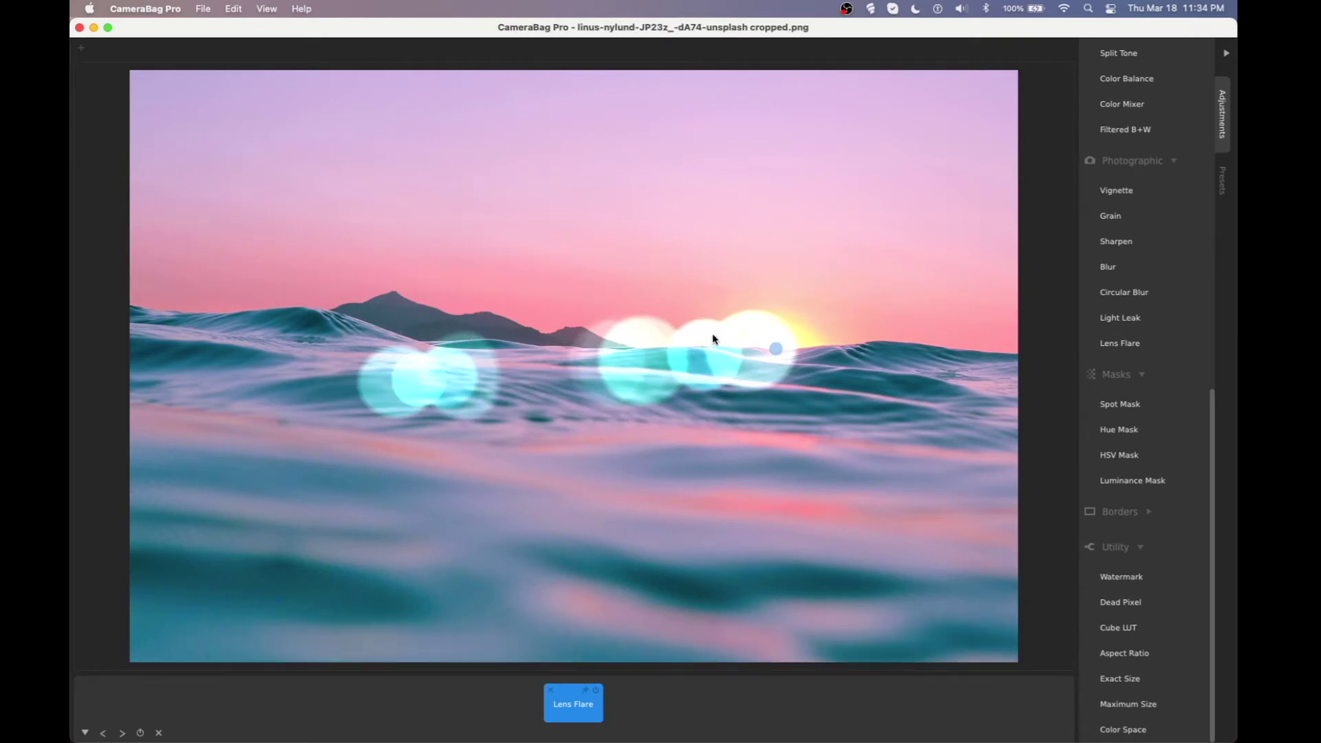
# Step: Try other flare colors by setting Remix to -3721.74, -3721.99 and -3721.60
pyautogui.moveTo(664, 724)
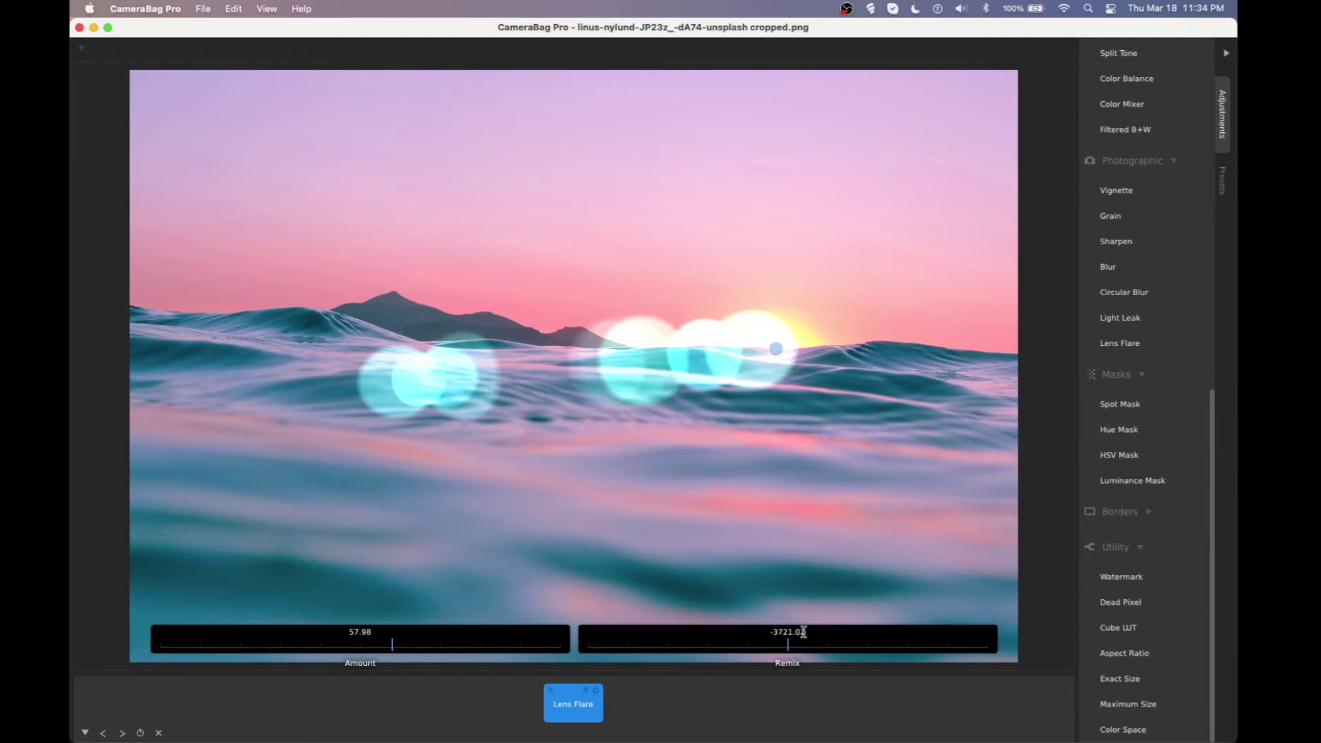
pyautogui.press('BackSpace')
pyautogui.press('BackSpace')
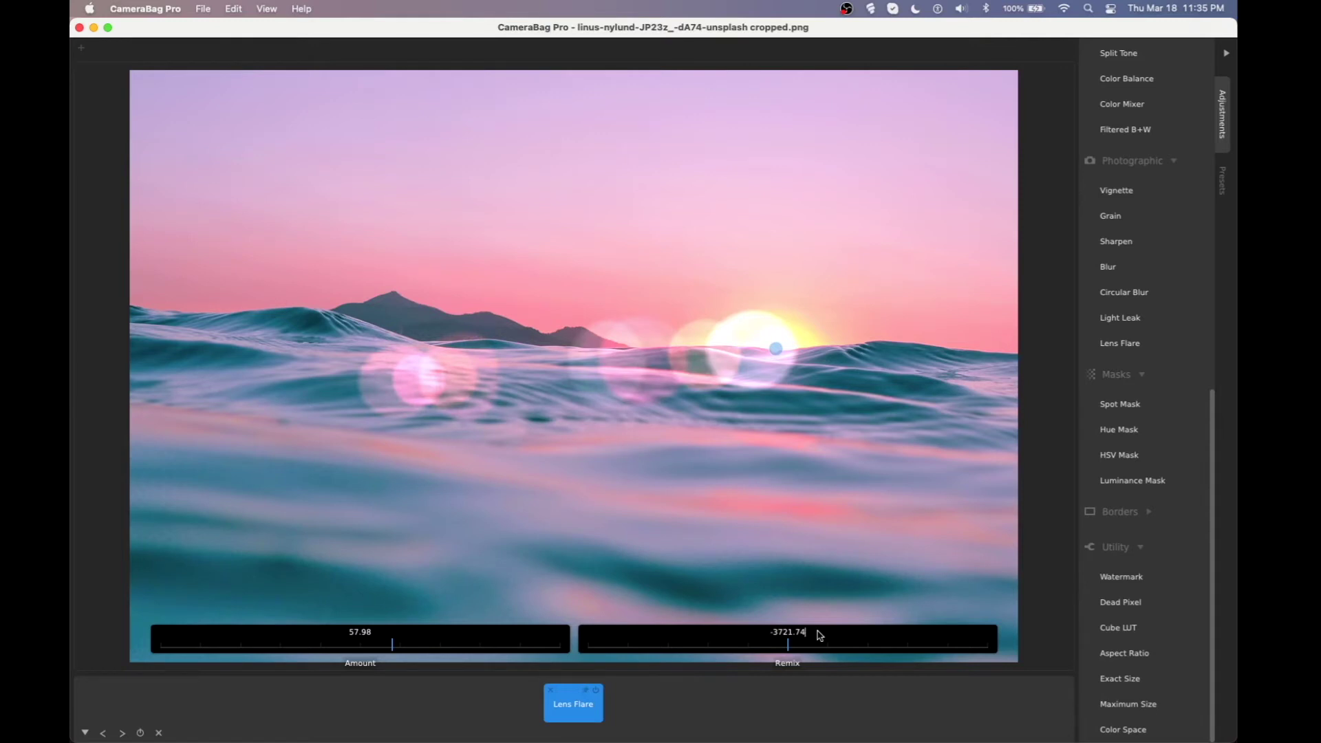
pyautogui.press('BackSpace')
pyautogui.press('BackSpace')
pyautogui.write('99')
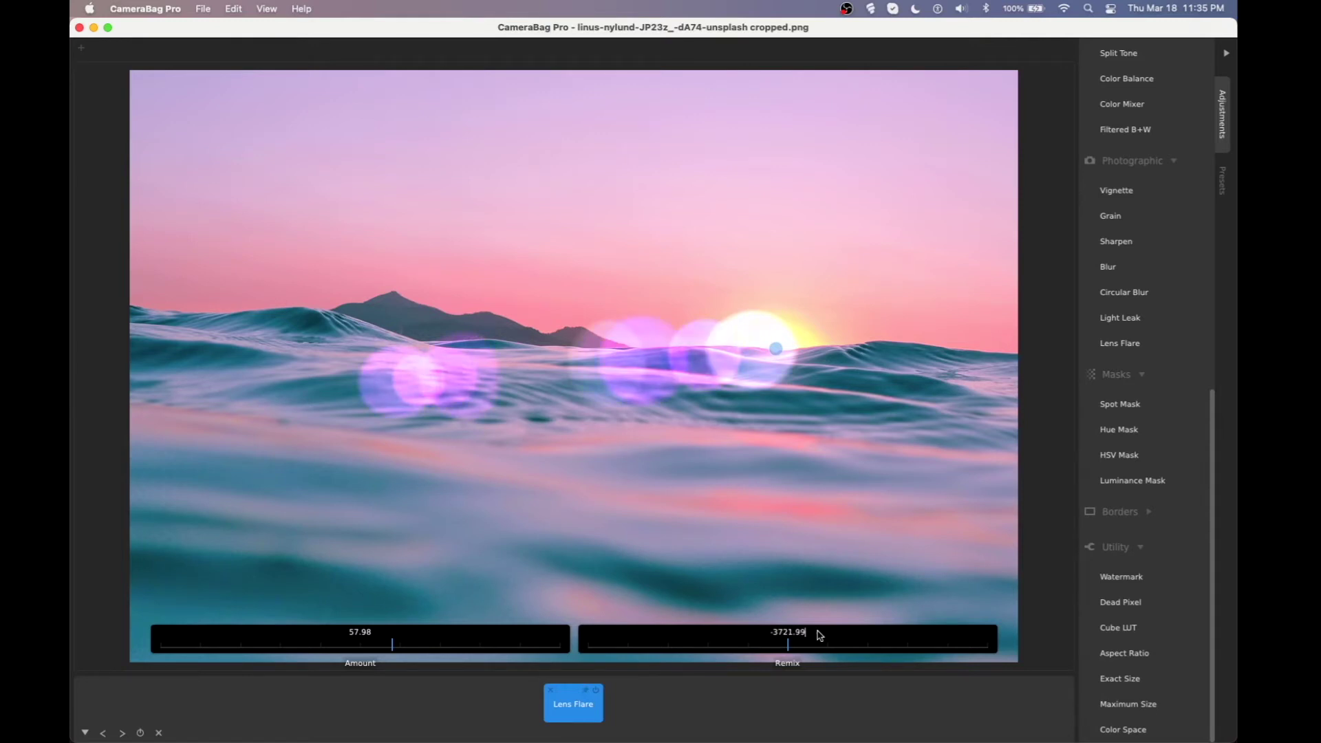
pyautogui.press('BackSpace')
pyautogui.press('BackSpace')
pyautogui.write('60')
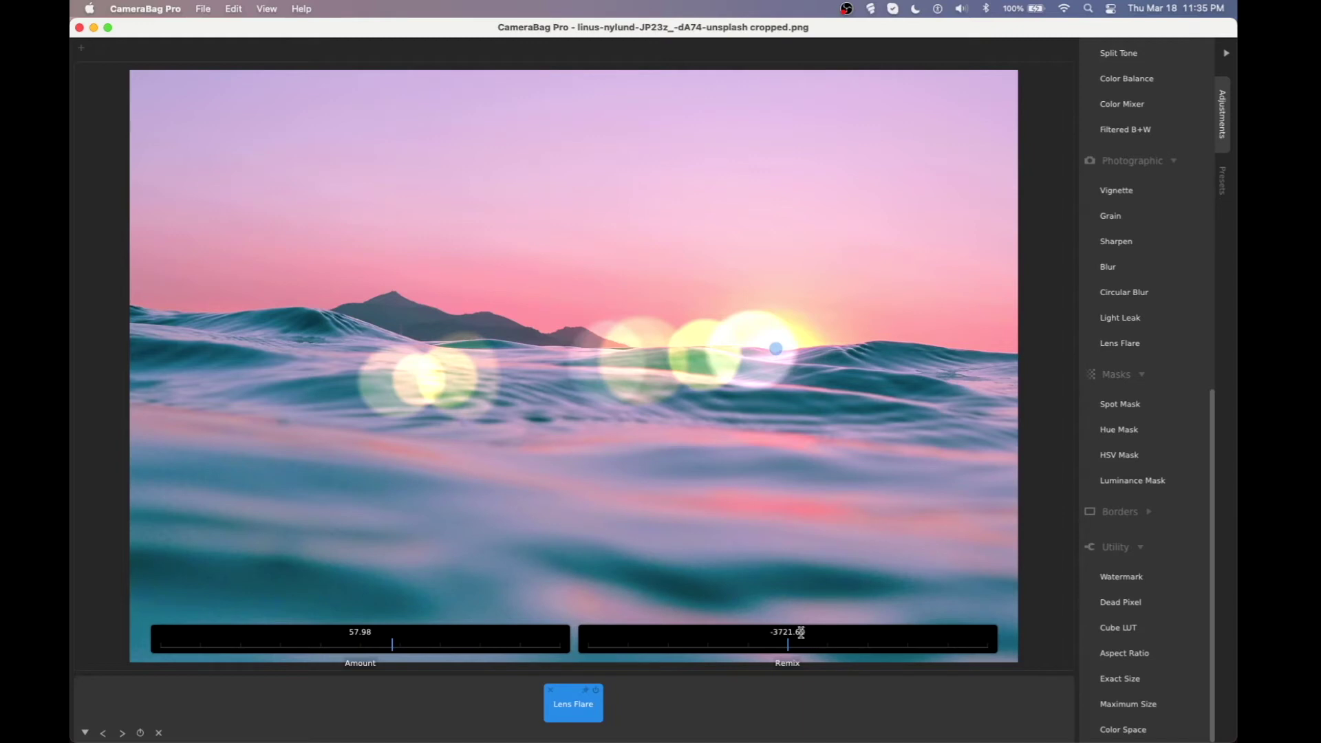
# Step: Set Remix to -3721.70, move the flare's origin right of the sun above the horizon, and deselect the Lens Flare
pyautogui.press('BackSpace')
pyautogui.press('BackSpace')
pyautogui.write('70')
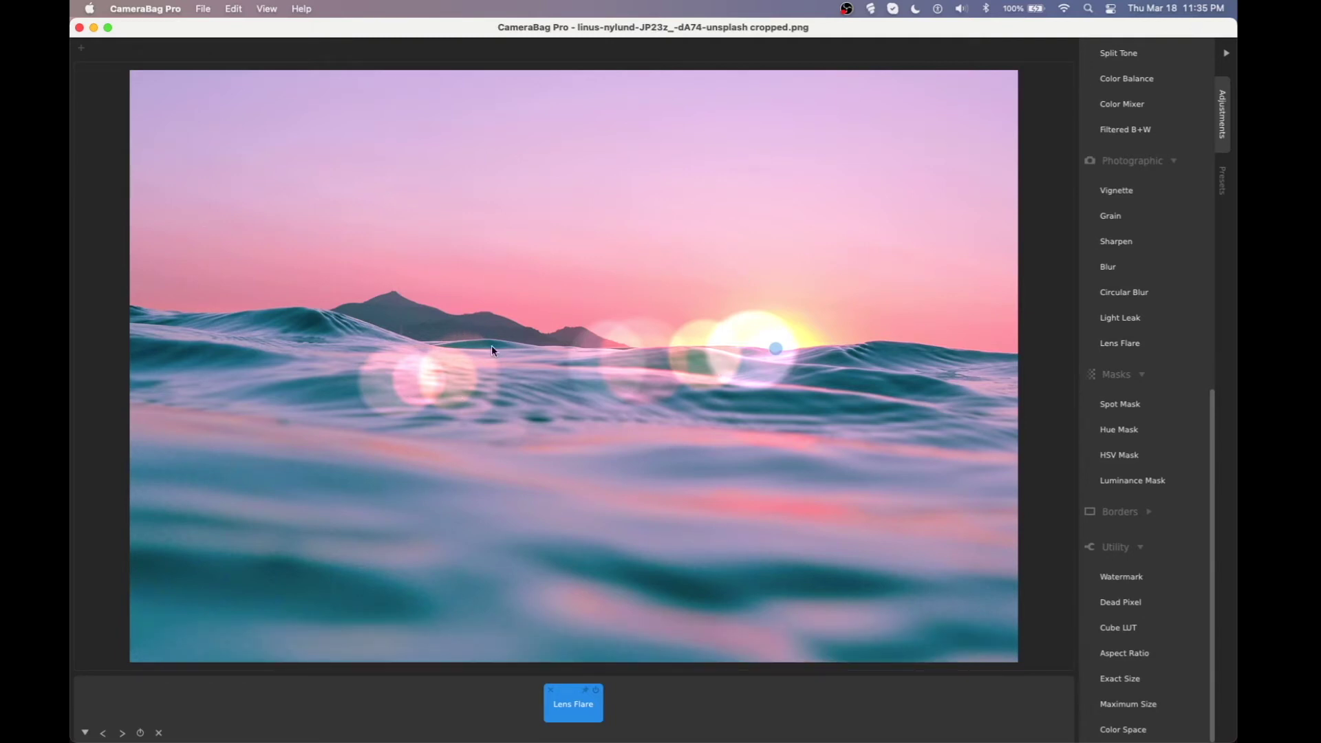
pyautogui.moveTo(779, 351); pyautogui.dragTo(926, 311)
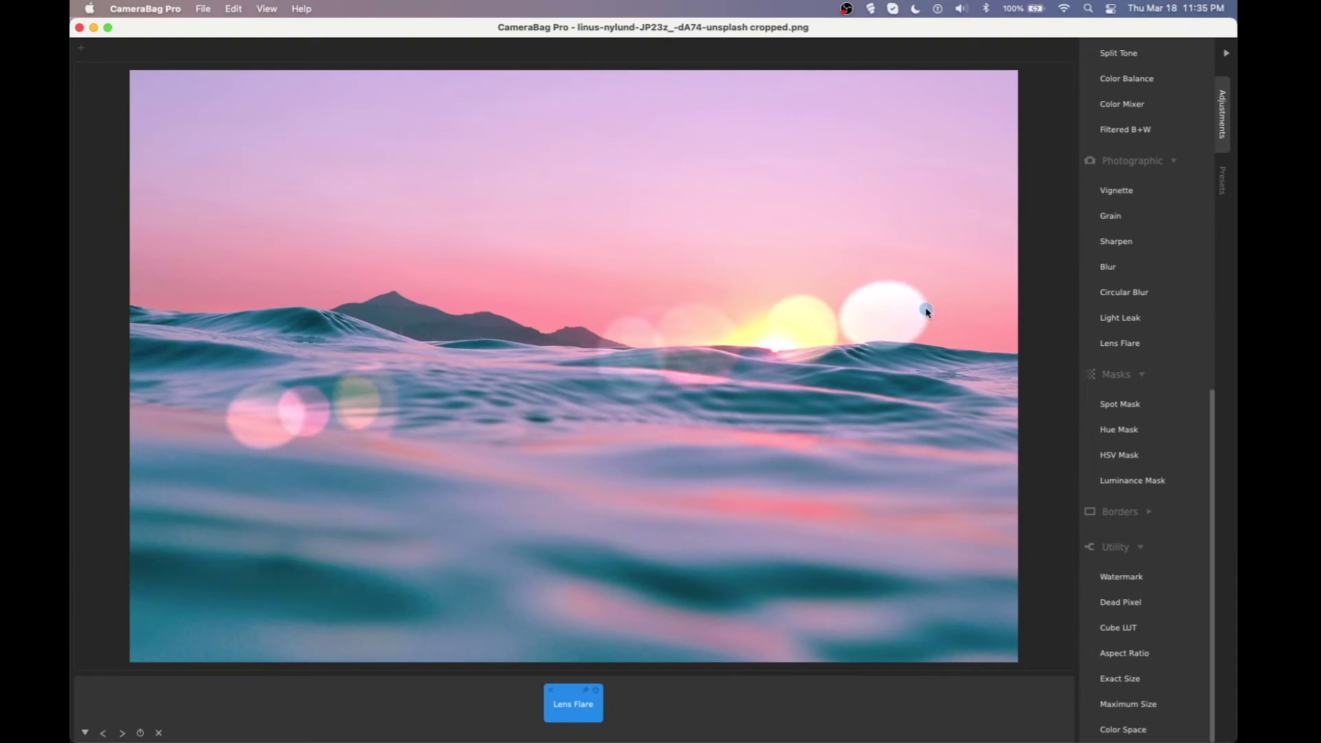
pyautogui.click(666, 720)
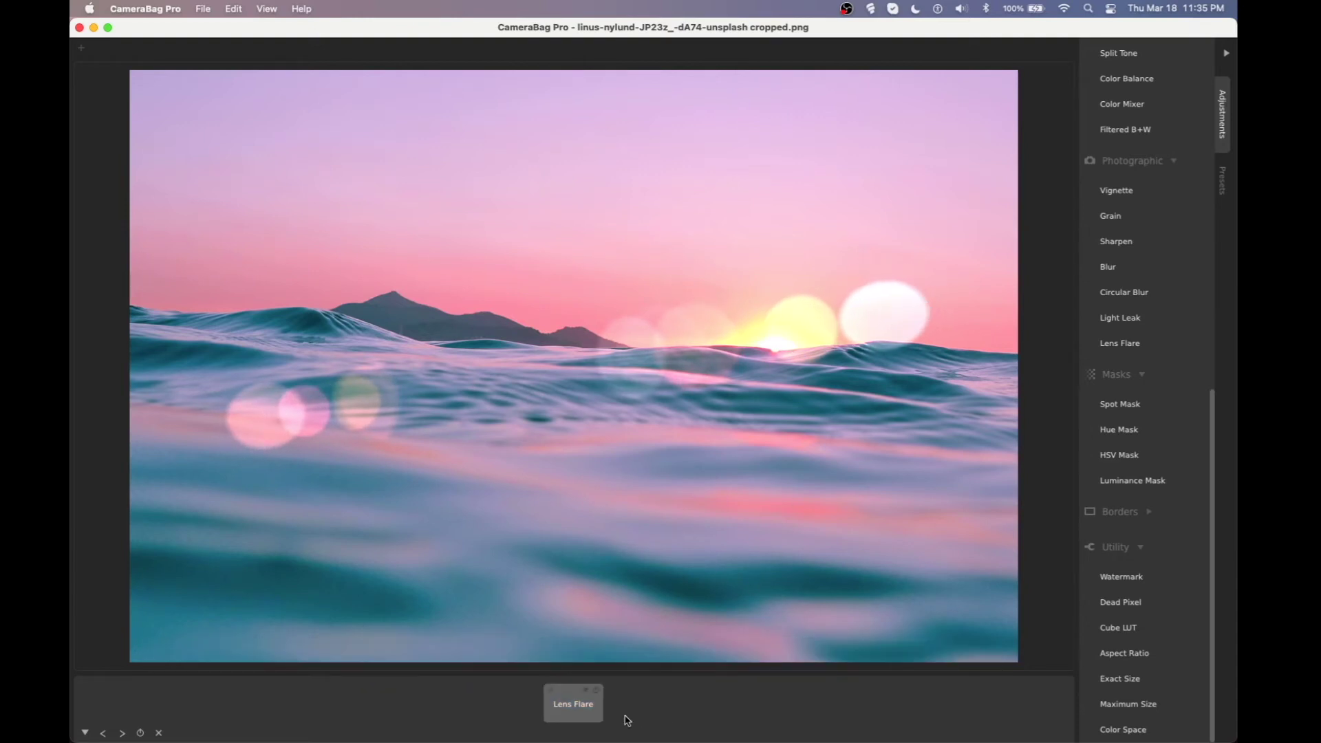
# Step: Start saving the look as a preset, cancel it, and nudge the Lens Flare's origin slightly farther right of the sun
pyautogui.press('super+p')
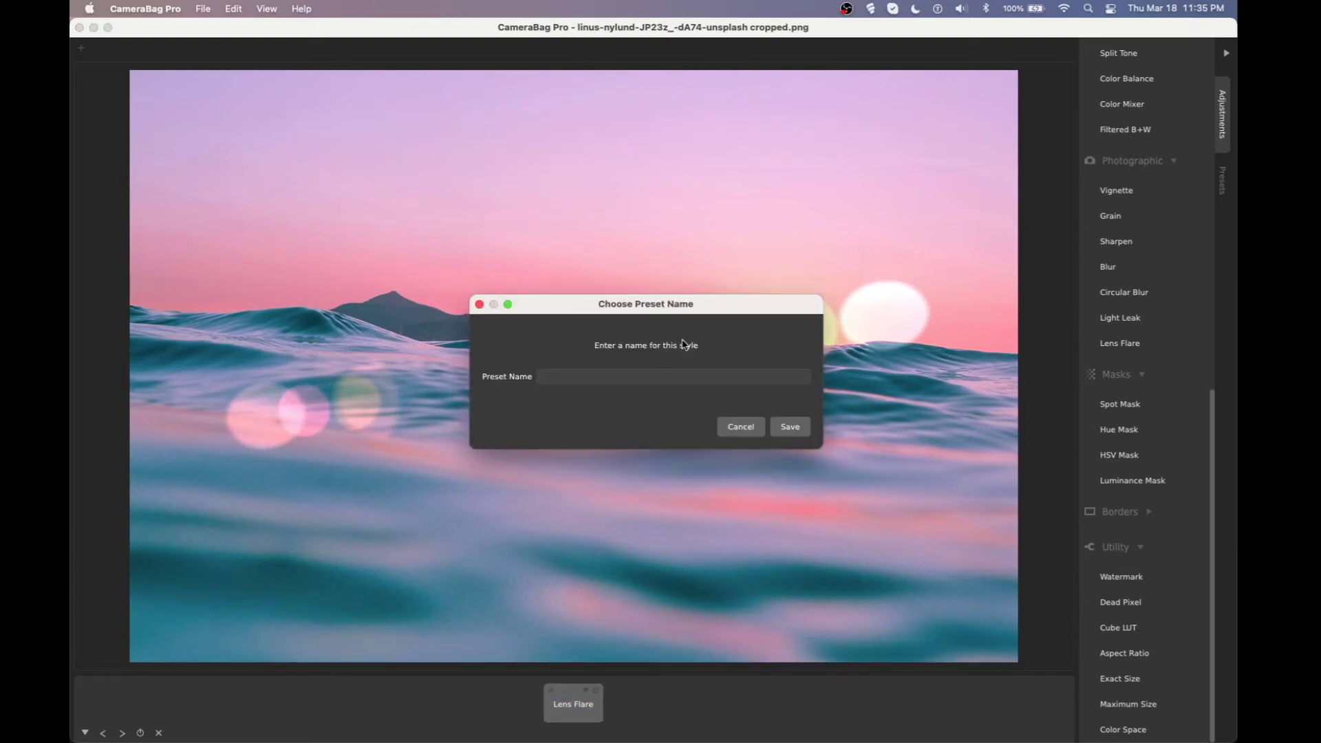
pyautogui.click(749, 428)
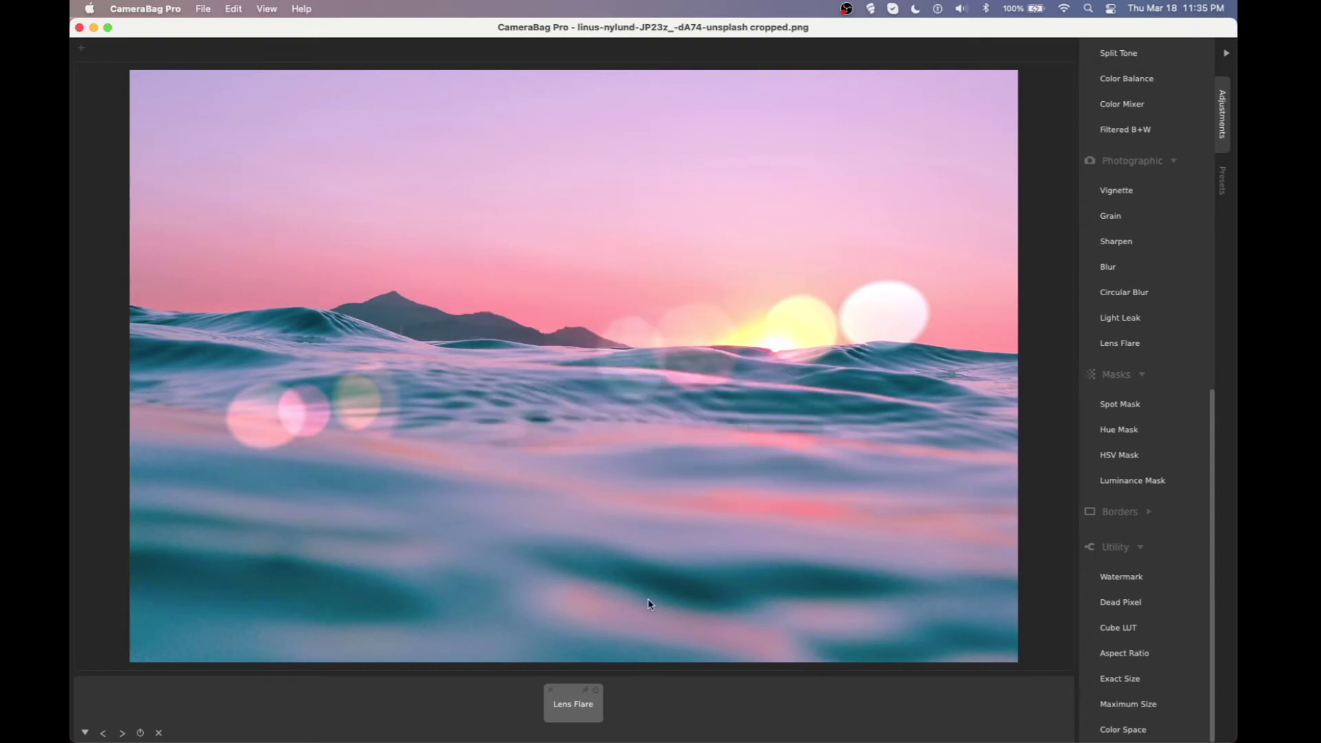
pyautogui.click(570, 716)
pyautogui.click(626, 717)
pyautogui.click(584, 713)
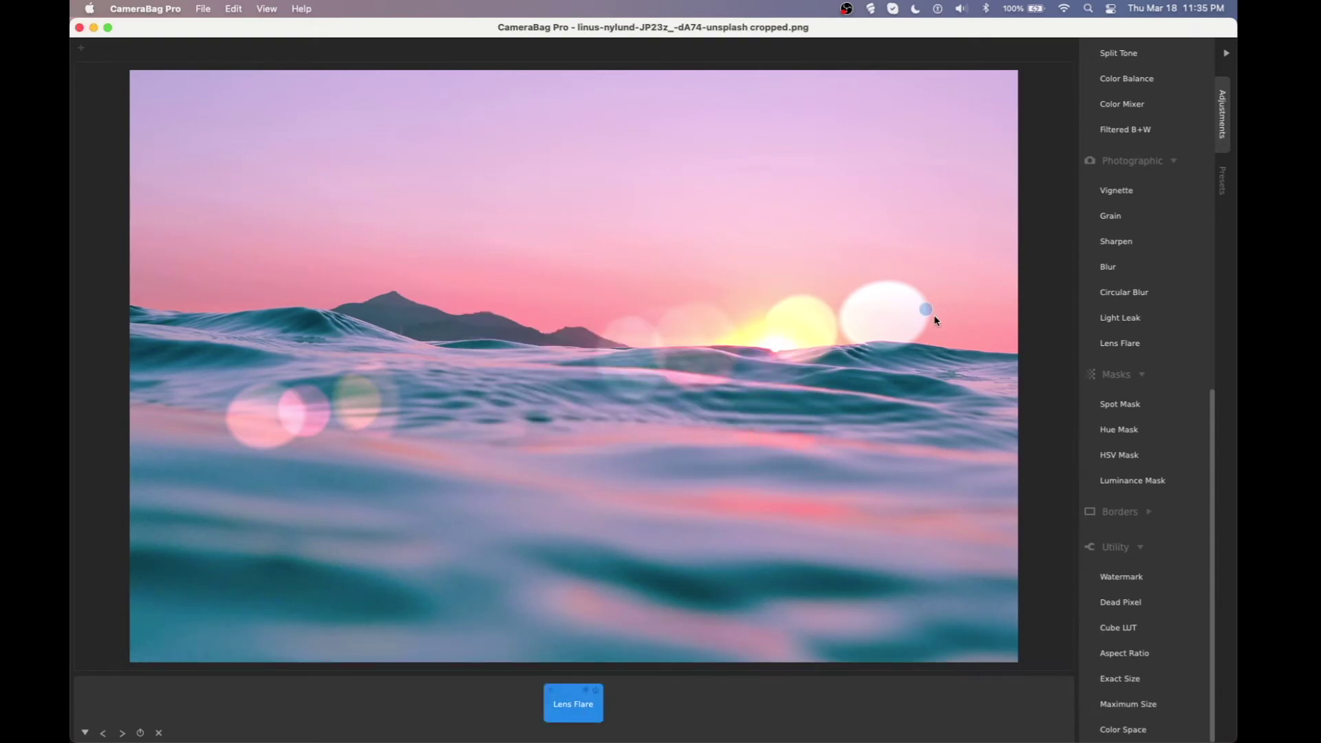
pyautogui.moveTo(926, 311)
pyautogui.mouseDown()
pyautogui.moveTo(534, 369)
pyautogui.moveTo(878, 330)
pyautogui.moveTo(1003, 301)
pyautogui.moveTo(928, 320)
pyautogui.moveTo(935, 312)
pyautogui.mouseUp()
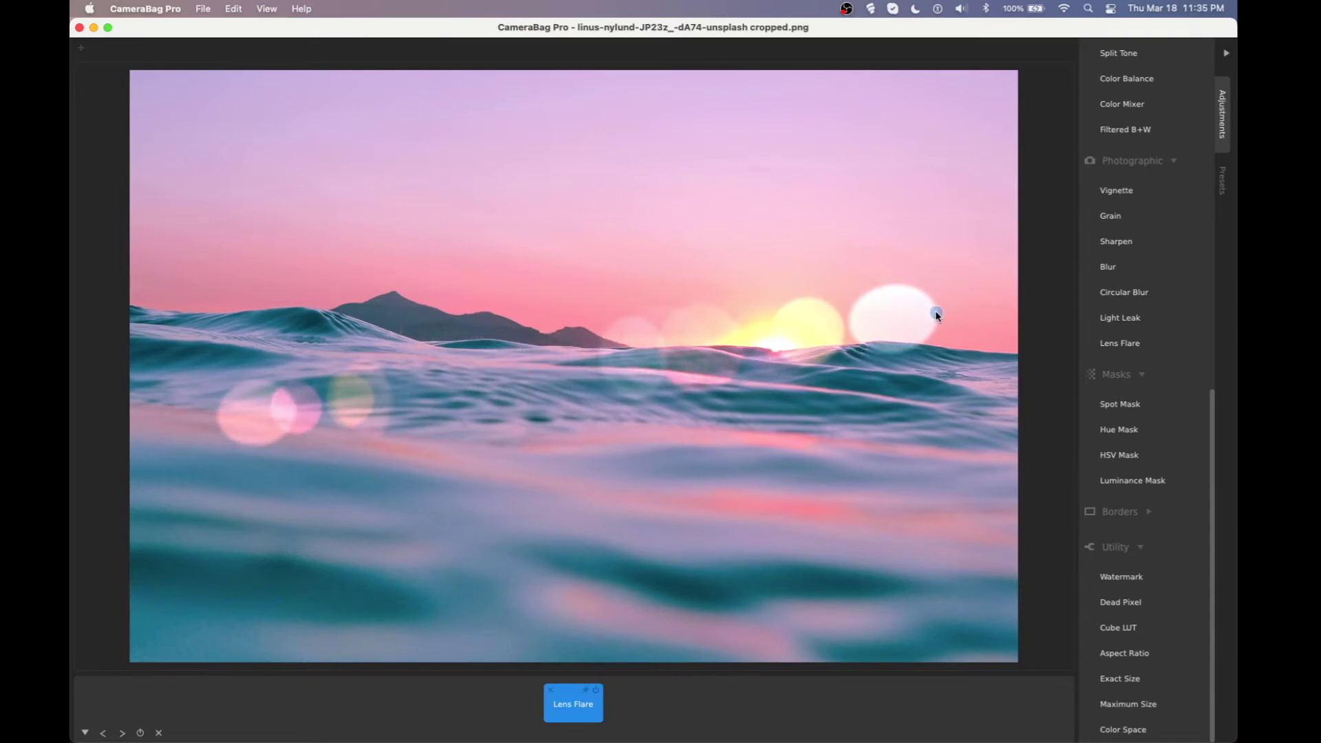
pyautogui.click(701, 707)
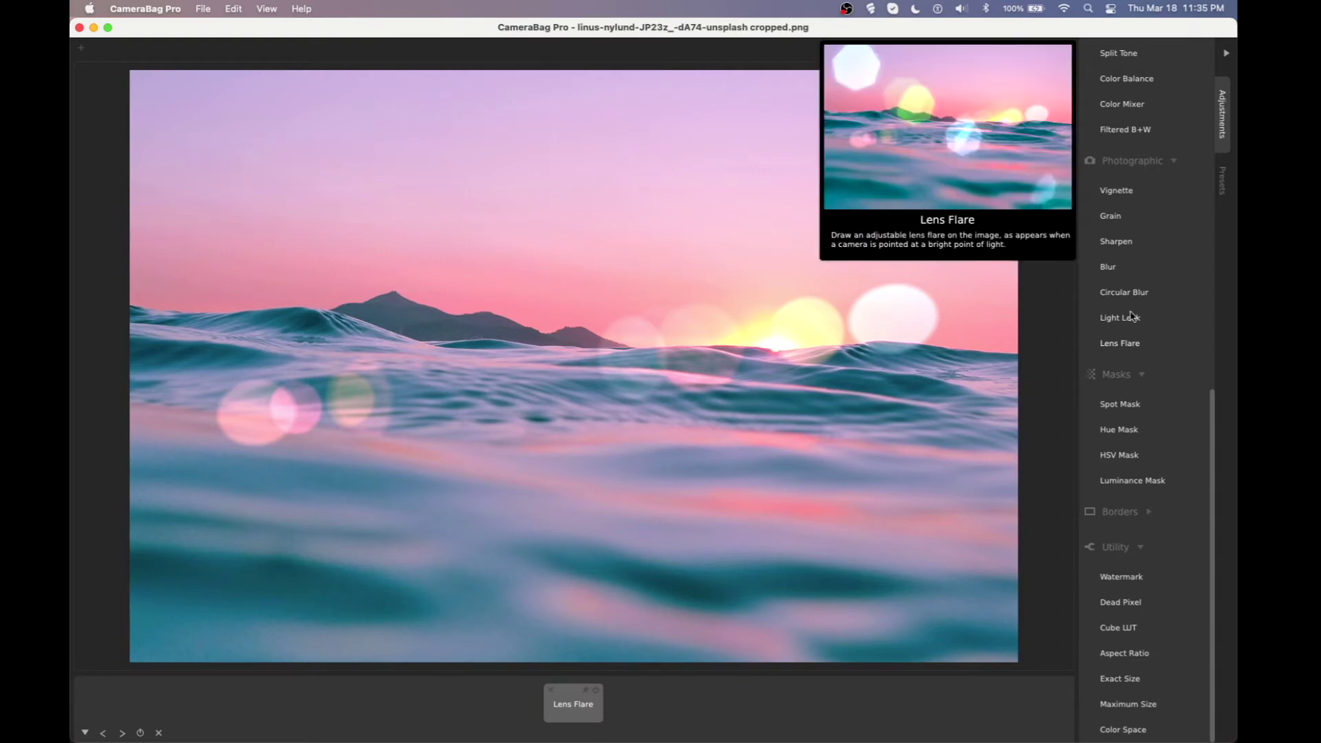
# Step: Apply the Summer Flare 01 preset and inspect the settings of its Lens Flare, Light Leak and Spot Mask
pyautogui.click(1221, 186)
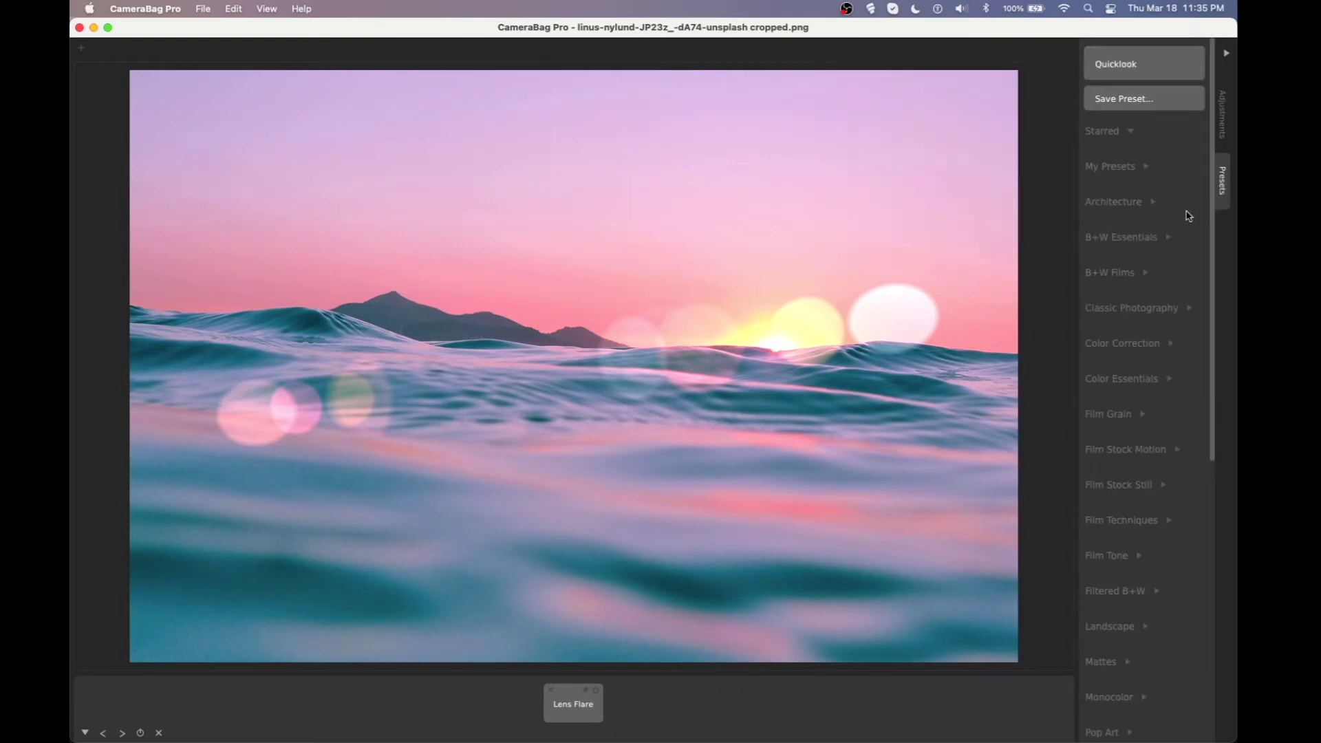
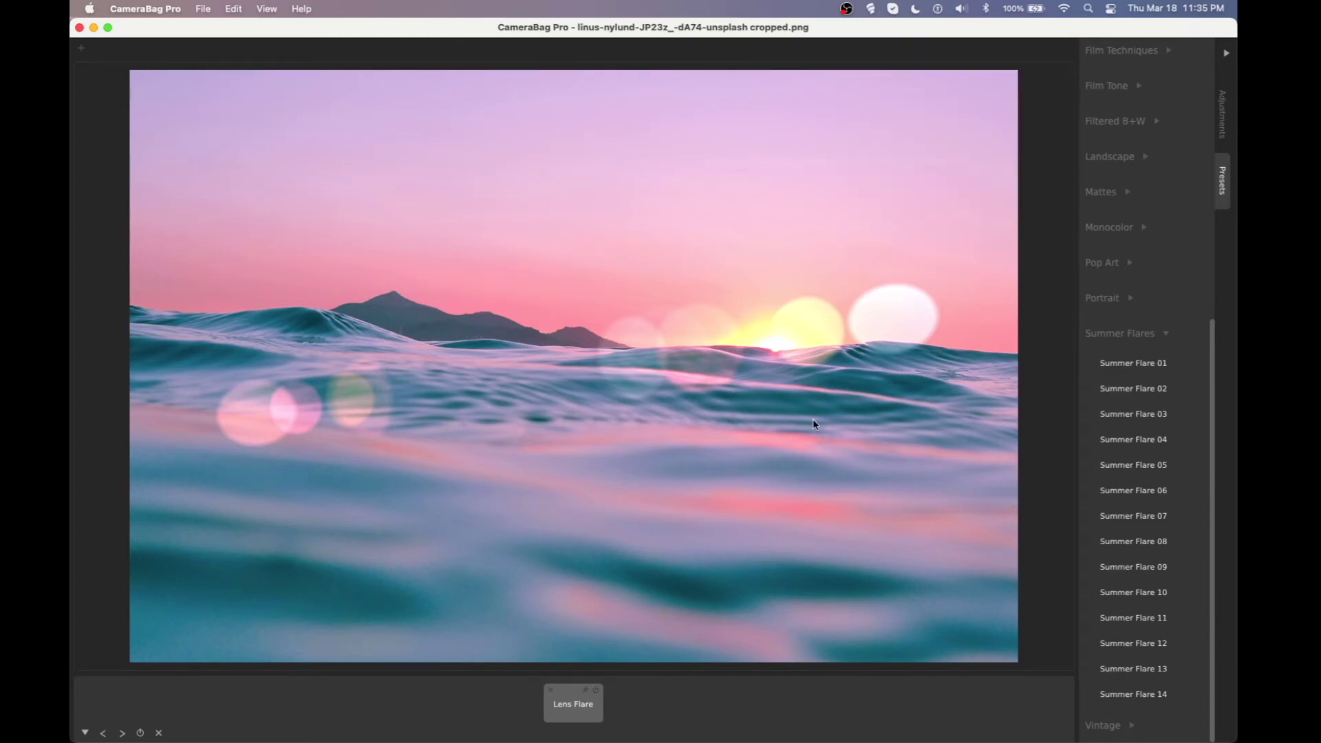
pyautogui.click(1146, 370)
pyautogui.press('super+minus')
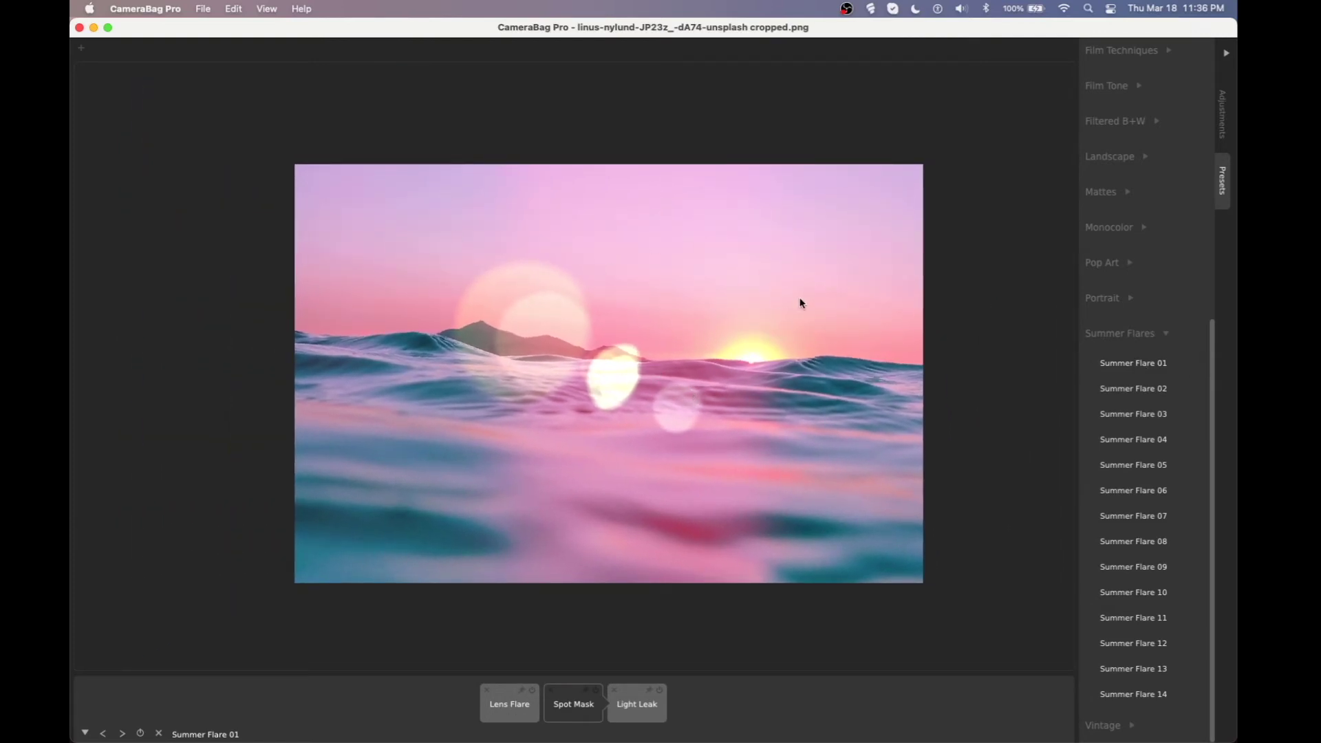
pyautogui.click(507, 715)
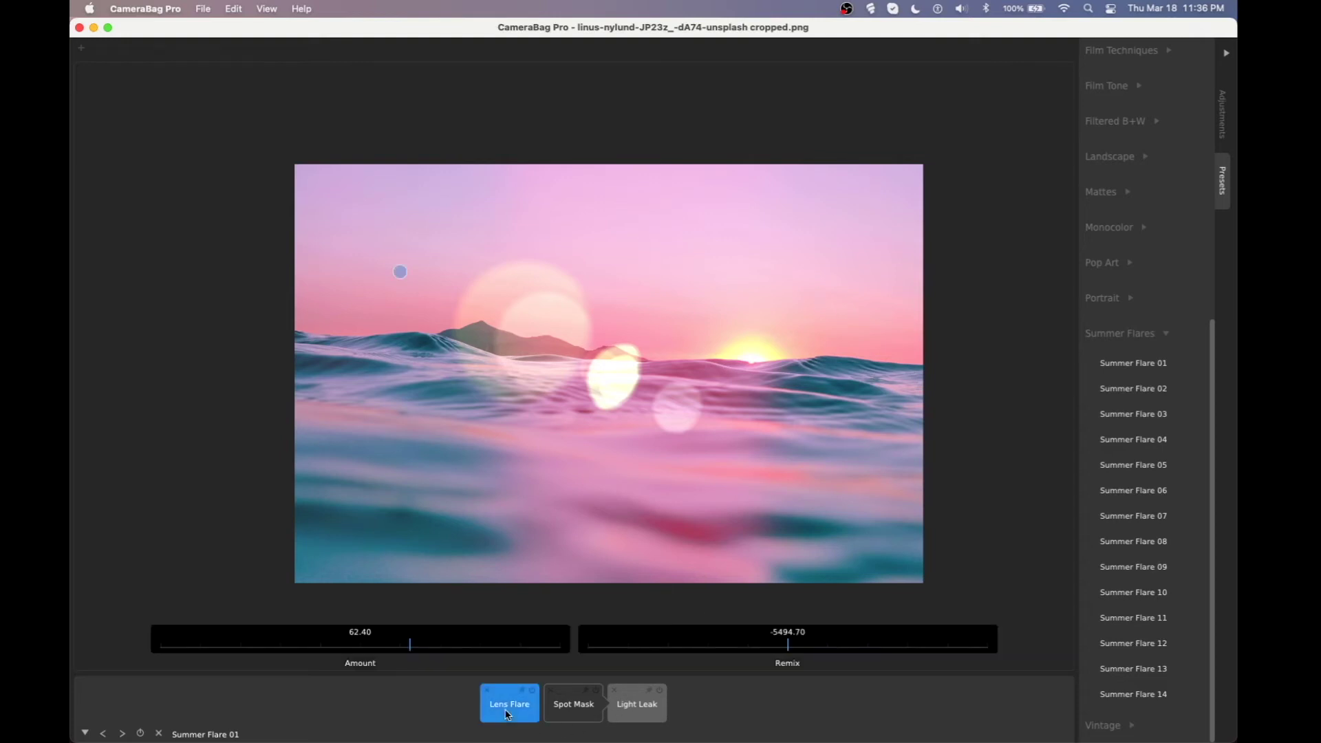
pyautogui.click(637, 706)
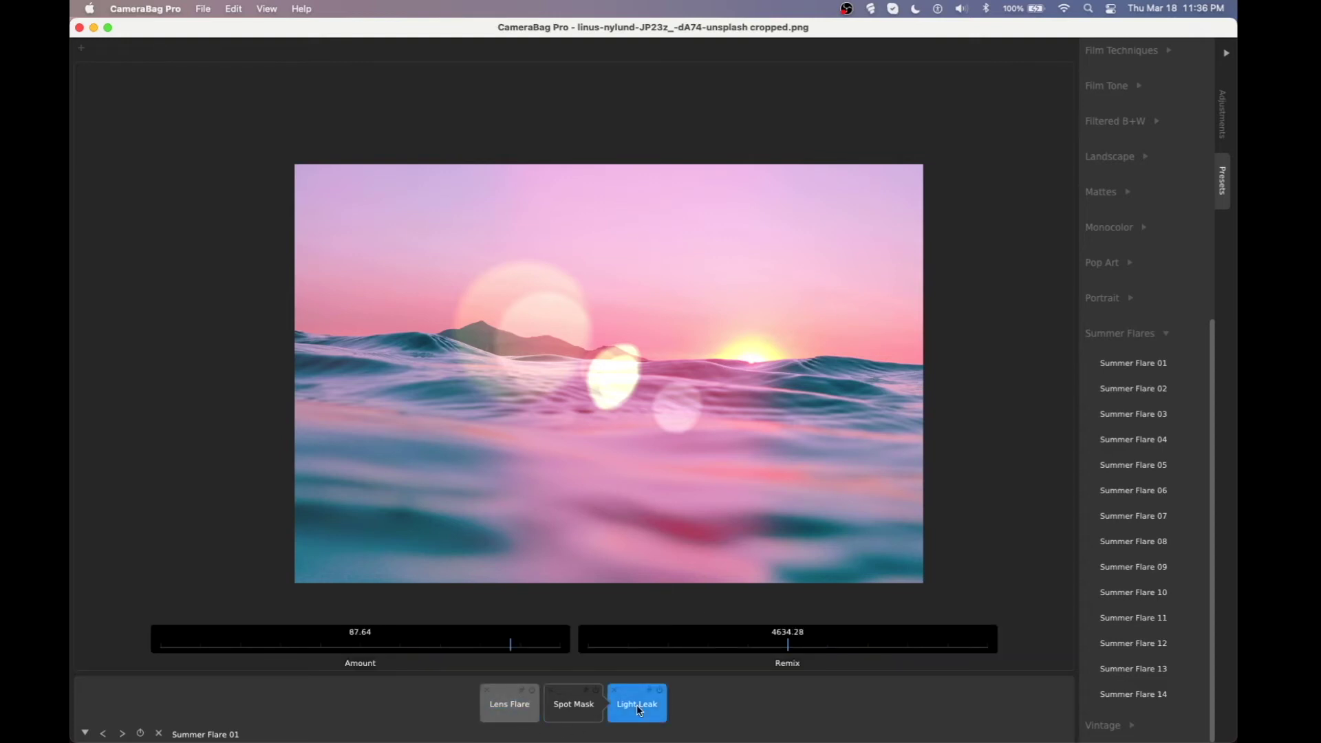
pyautogui.click(566, 703)
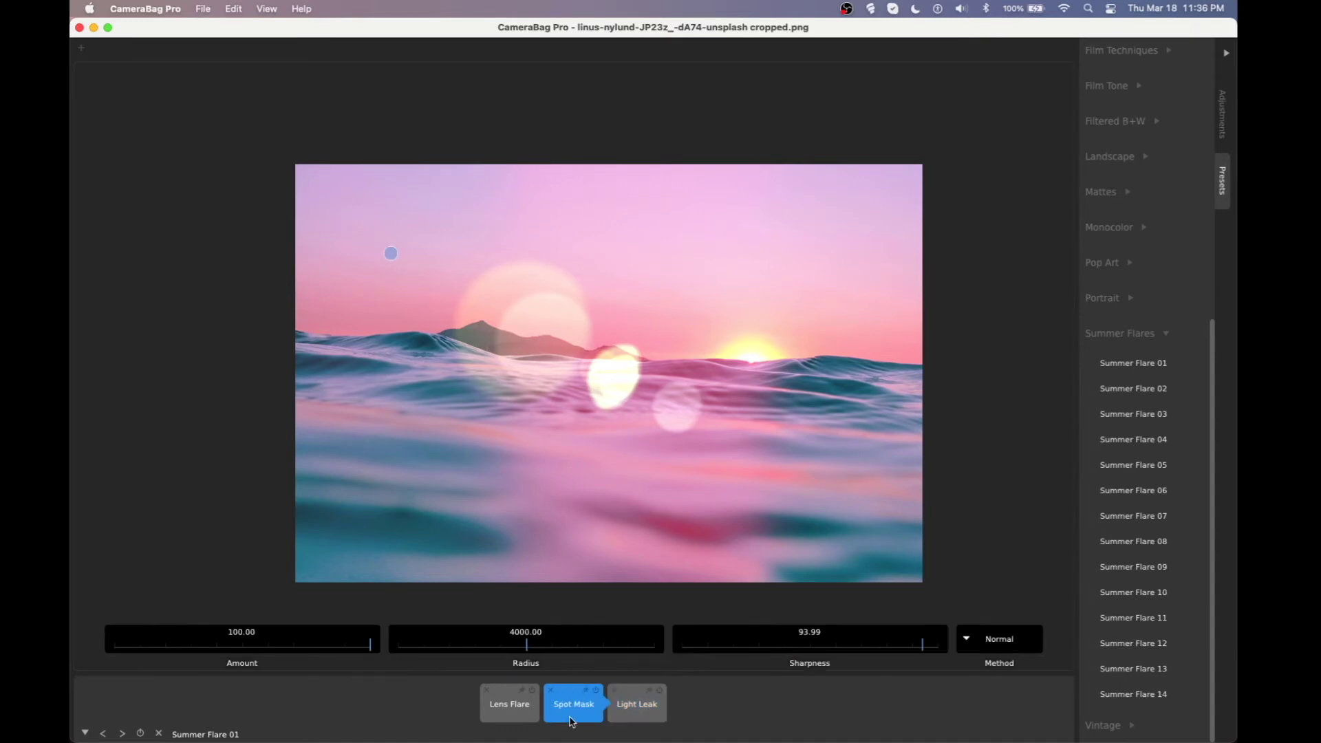
# Step: Reorder the Lens Flare after the Light Leak and place its origin outside the photo's left edge at water level
pyautogui.moveTo(510, 703); pyautogui.dragTo(638, 704)
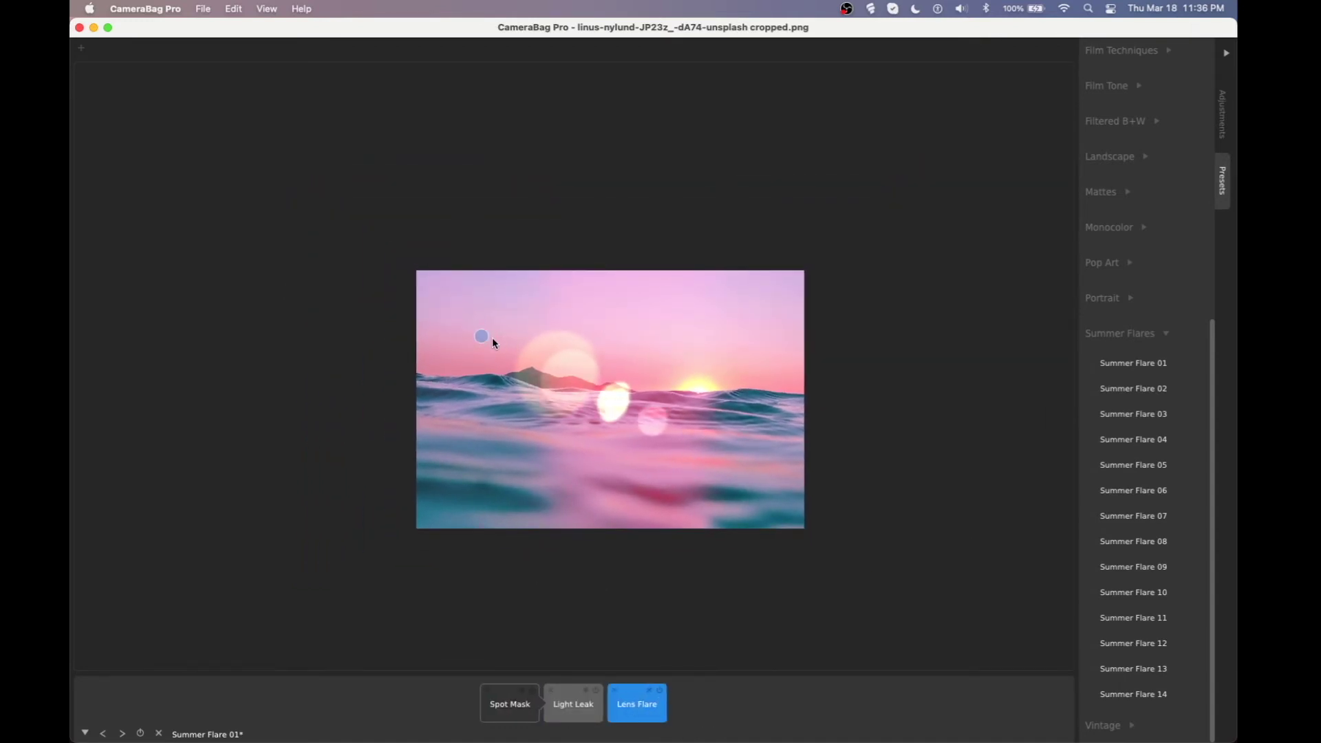
pyautogui.moveTo(474, 335); pyautogui.dragTo(338, 455)
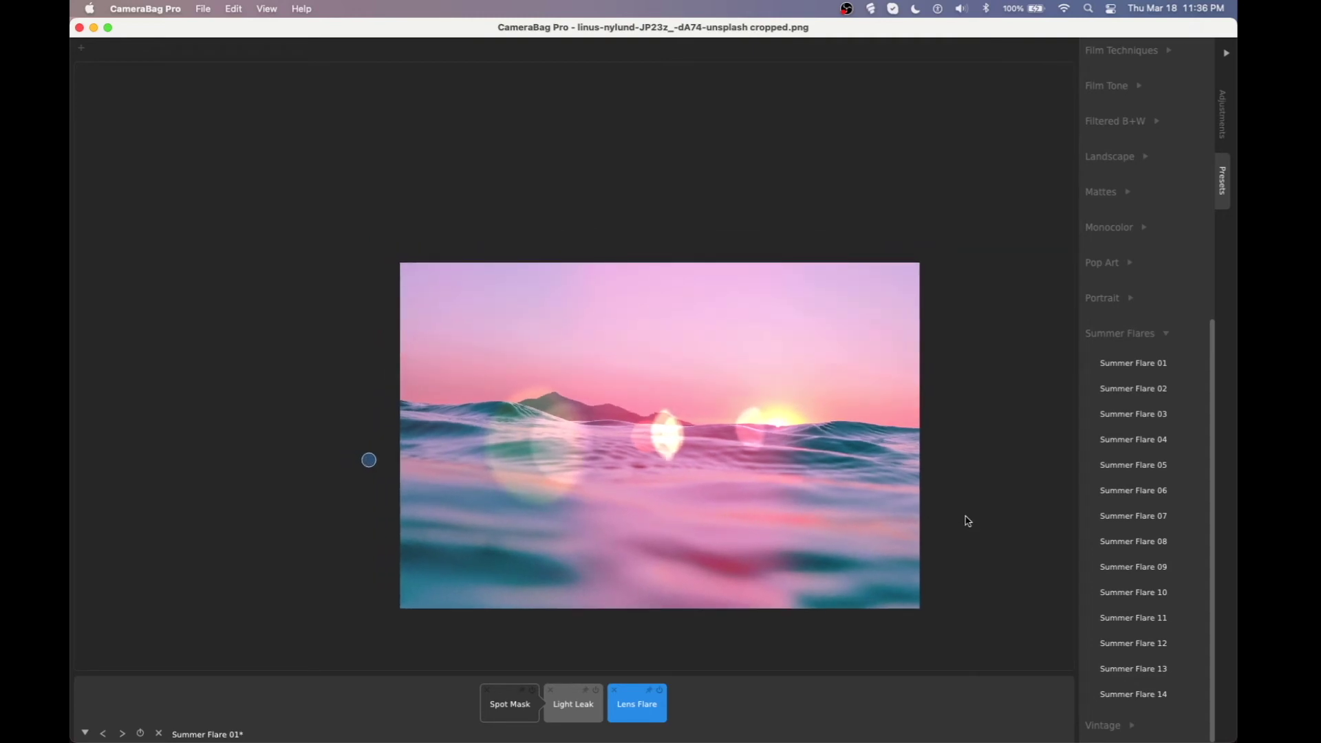
pyautogui.click(702, 720)
# Step: Reduce the Radius of the Spot Mask on the Light Leak to 2164.82
pyautogui.click(573, 709)
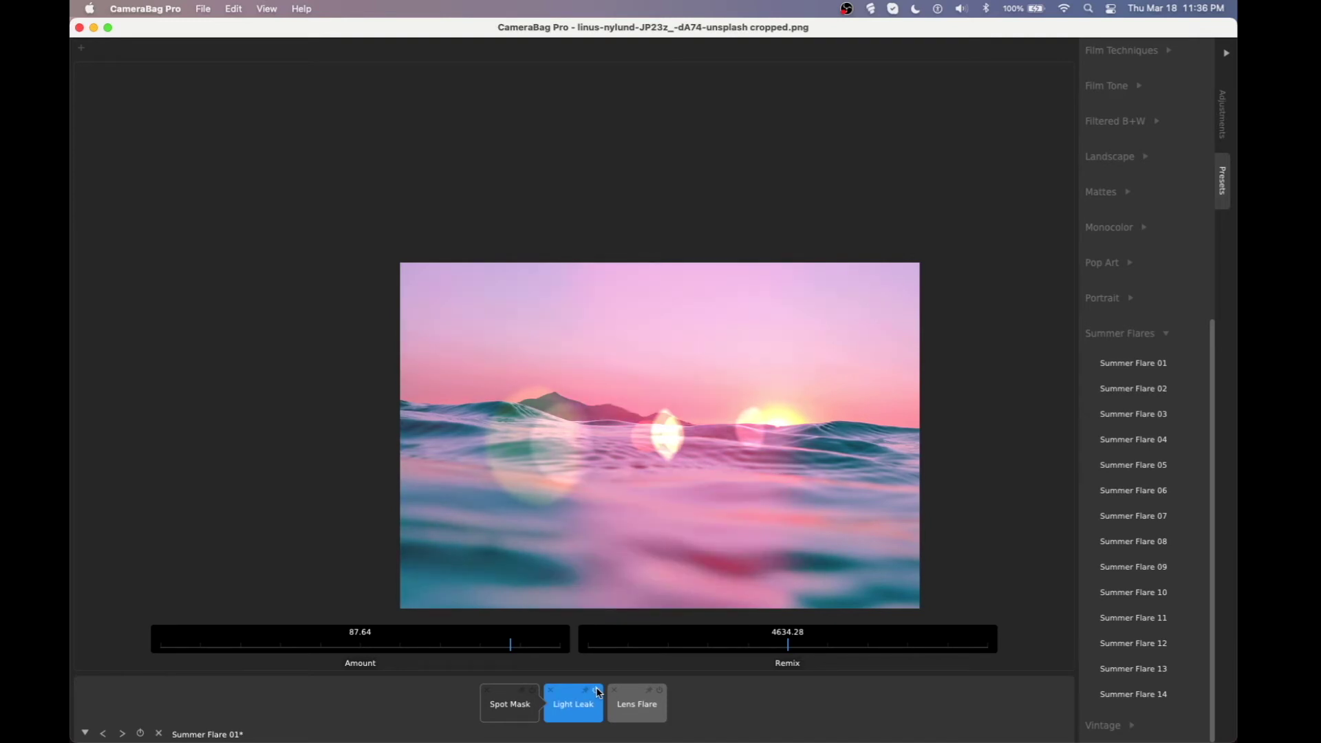
pyautogui.click(530, 702)
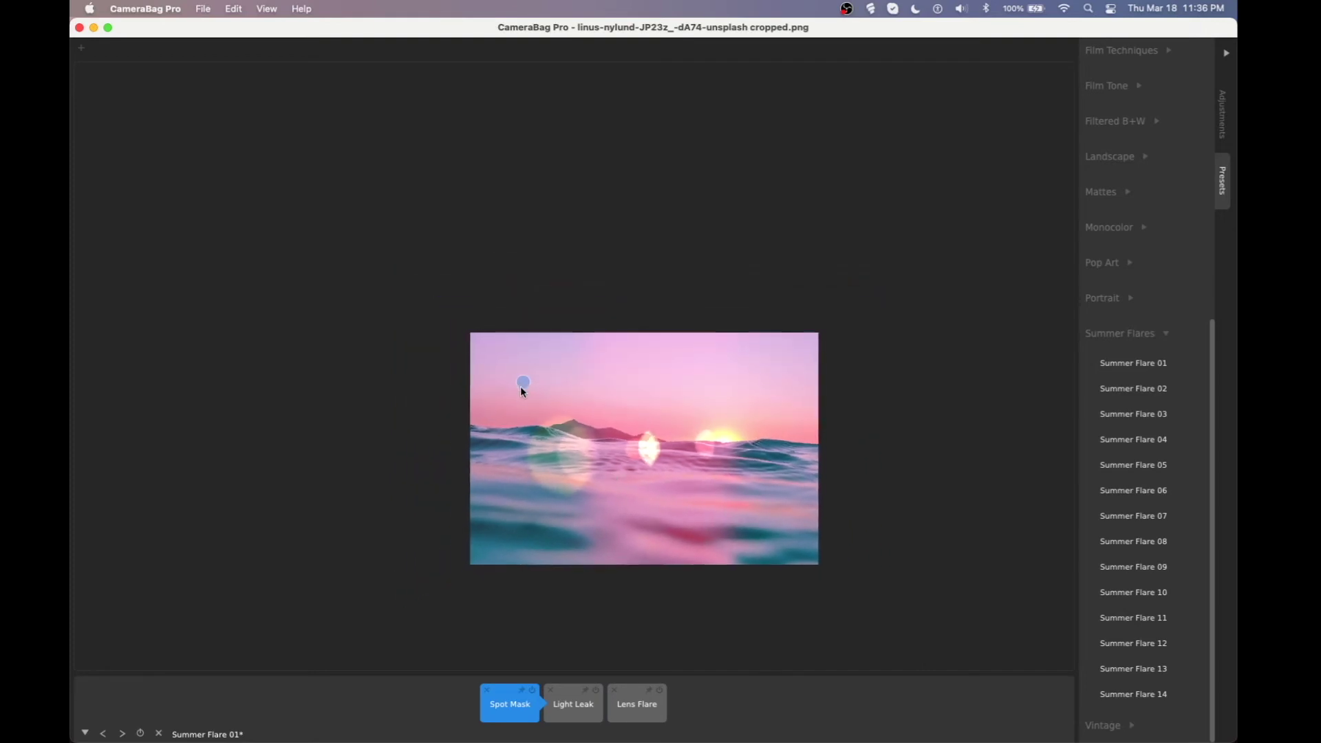
pyautogui.moveTo(671, 655)
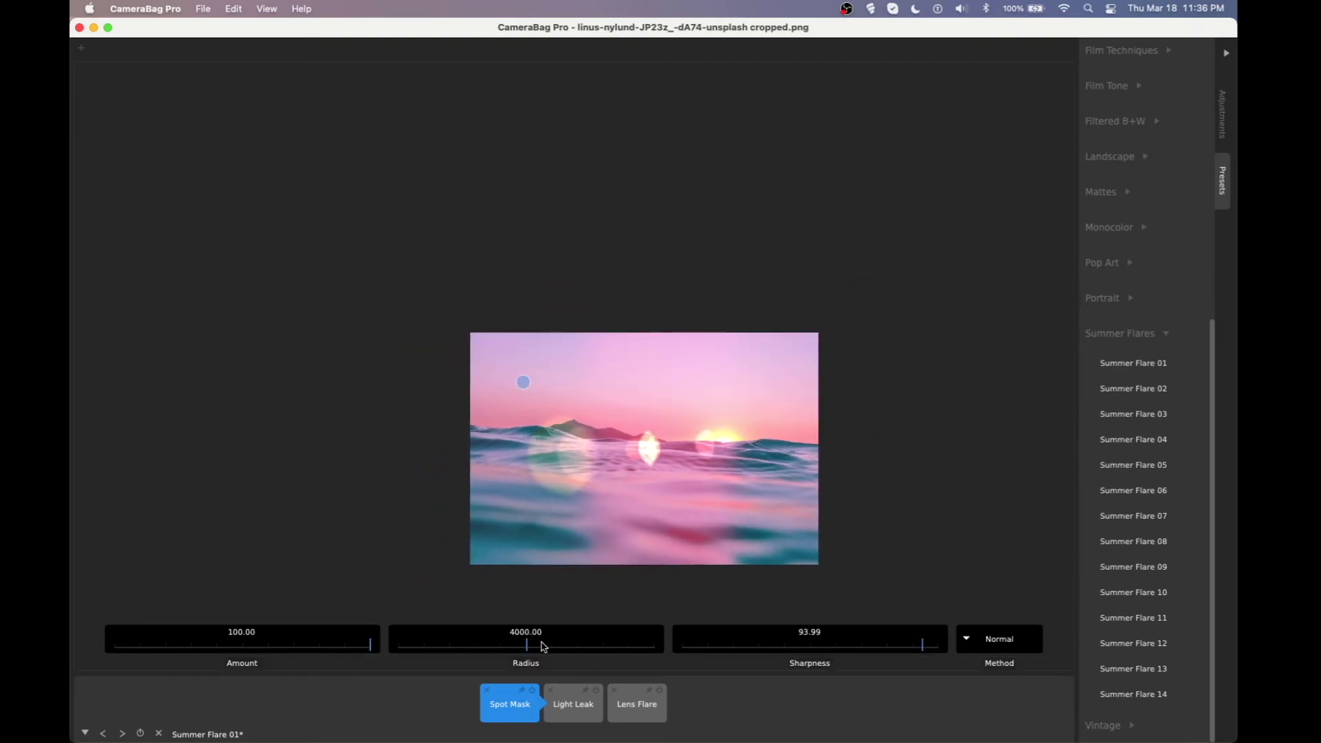
pyautogui.moveTo(524, 651); pyautogui.dragTo(434, 639)
pyautogui.scroll(5, 844, 525)
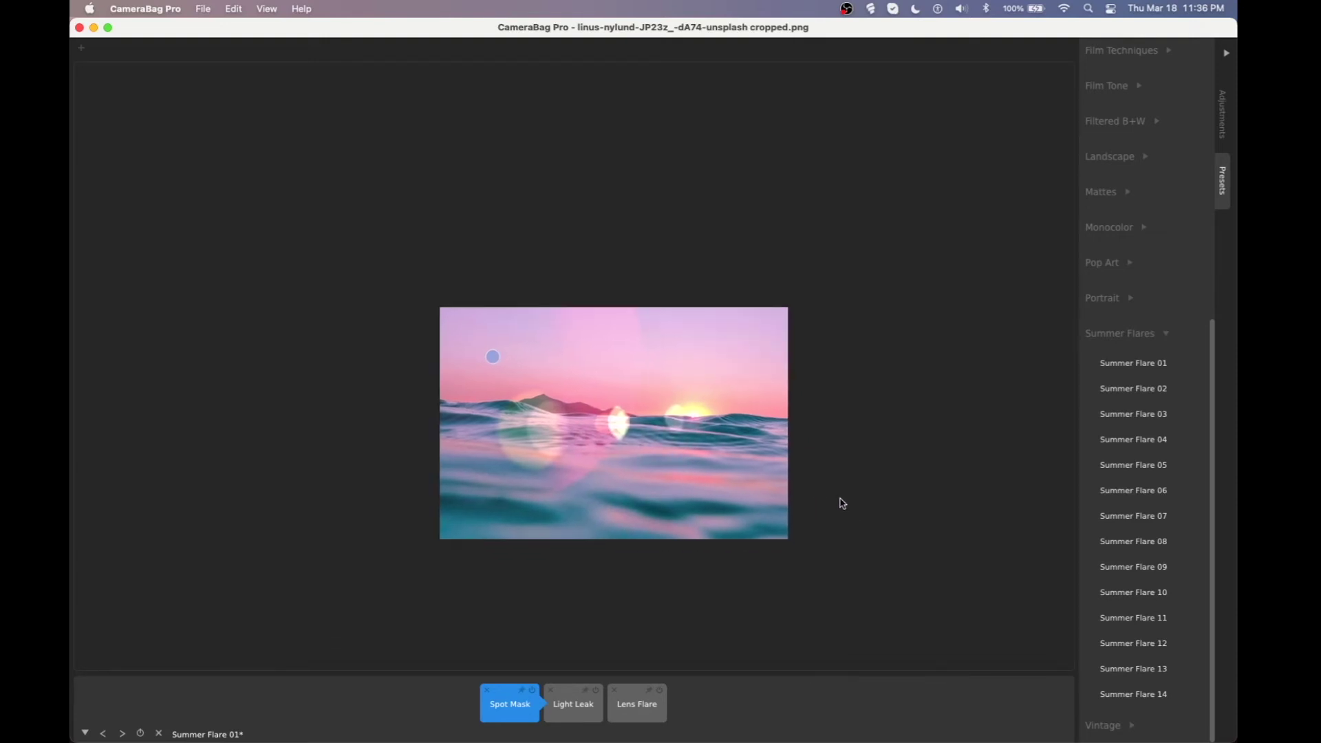
# Step: Move the Spot Mask's center right of the sun just above the horizon and lower its Sharpness to 91.97
pyautogui.scroll(2, 828, 486)
pyautogui.moveTo(755, 415); pyautogui.dragTo(826, 444)
pyautogui.moveTo(511, 720)
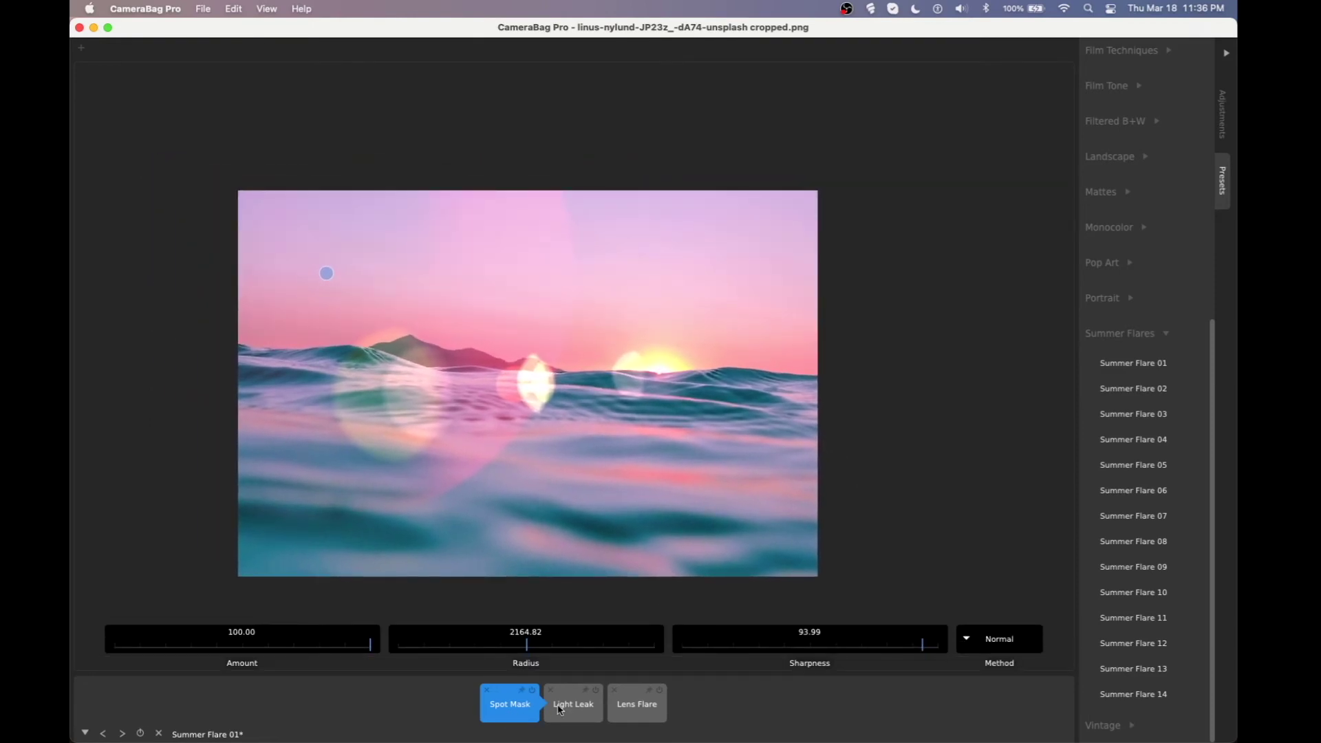
pyautogui.moveTo(328, 283)
pyautogui.mouseDown()
pyautogui.moveTo(368, 307)
pyautogui.moveTo(643, 357)
pyautogui.moveTo(767, 344)
pyautogui.moveTo(736, 355)
pyautogui.mouseUp()
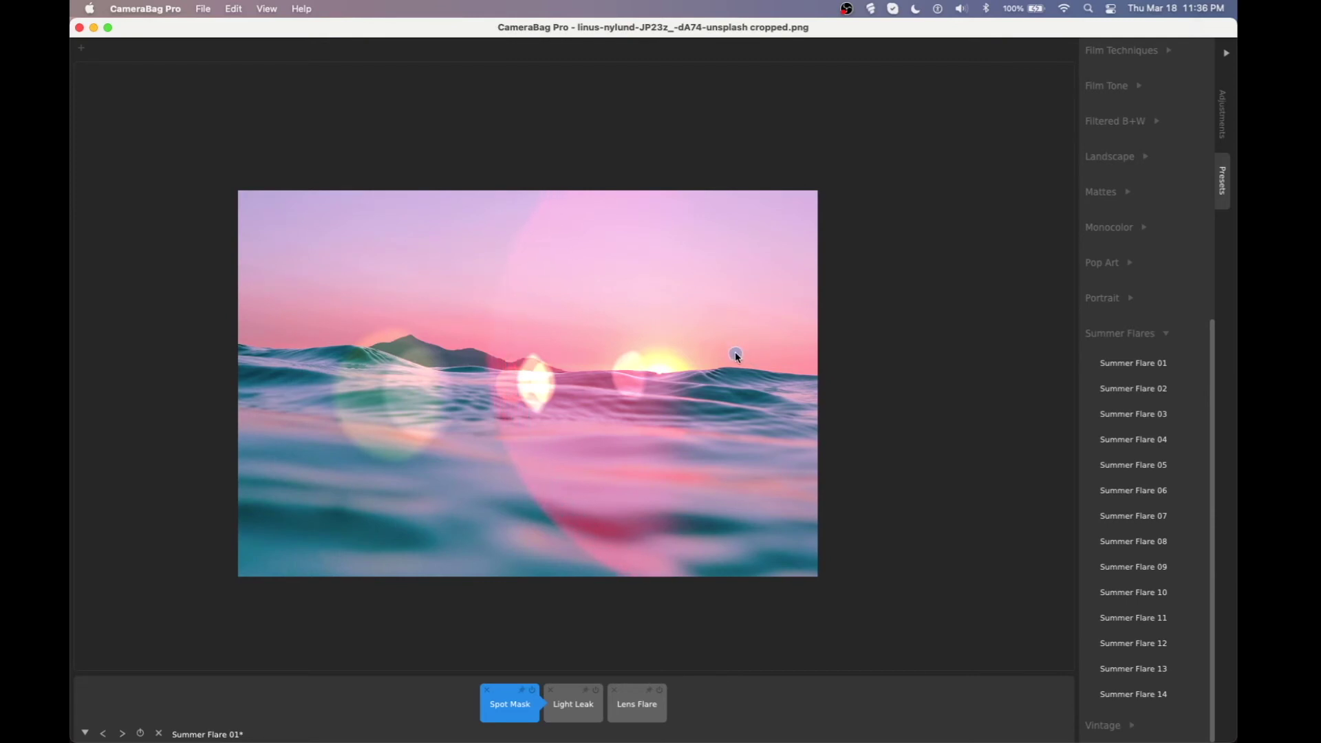
pyautogui.click(516, 719)
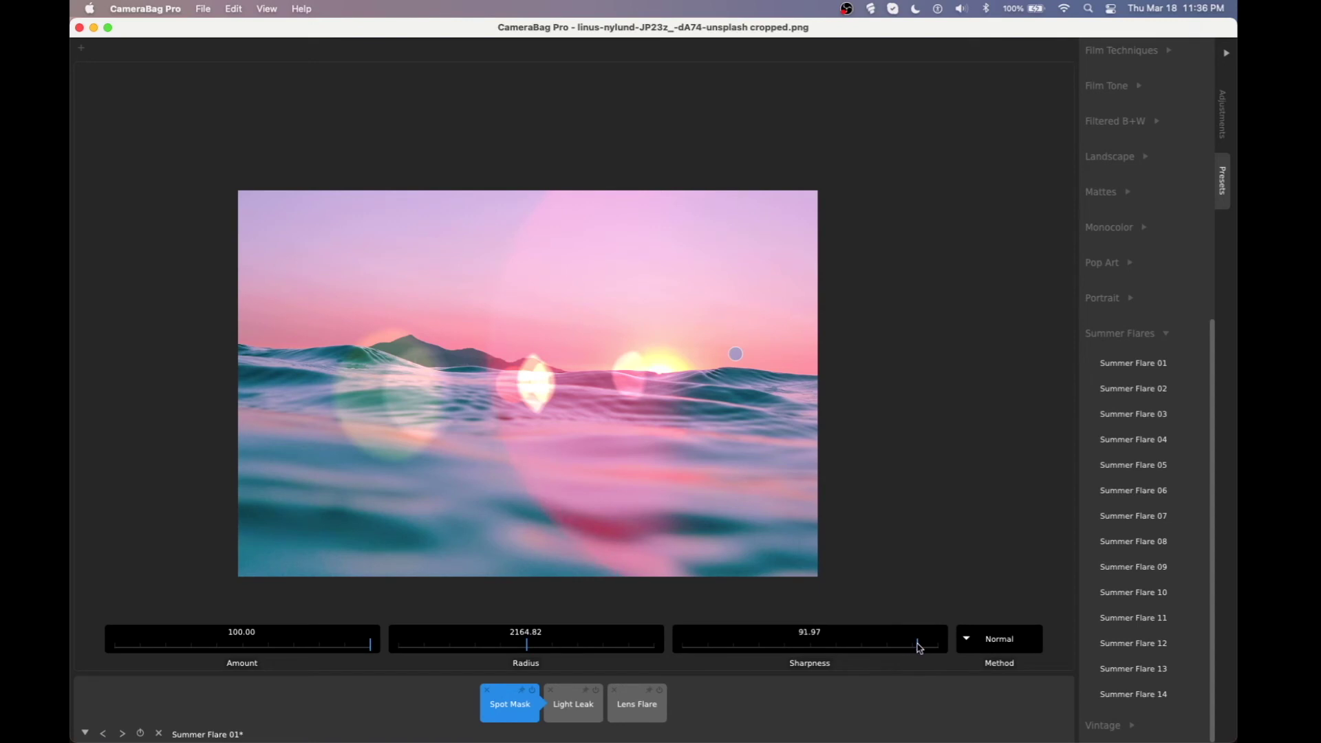
# Step: Set the Light Leak's Remix to 4407.50 and its Amount to 77.84, and deselect it
pyautogui.click(569, 718)
pyautogui.moveTo(795, 645)
pyautogui.mouseDown()
pyautogui.moveTo(888, 646)
pyautogui.moveTo(773, 642)
pyautogui.moveTo(603, 665)
pyautogui.mouseUp()
pyautogui.moveTo(843, 638); pyautogui.dragTo(634, 640)
pyautogui.moveTo(812, 631); pyautogui.dragTo(684, 650)
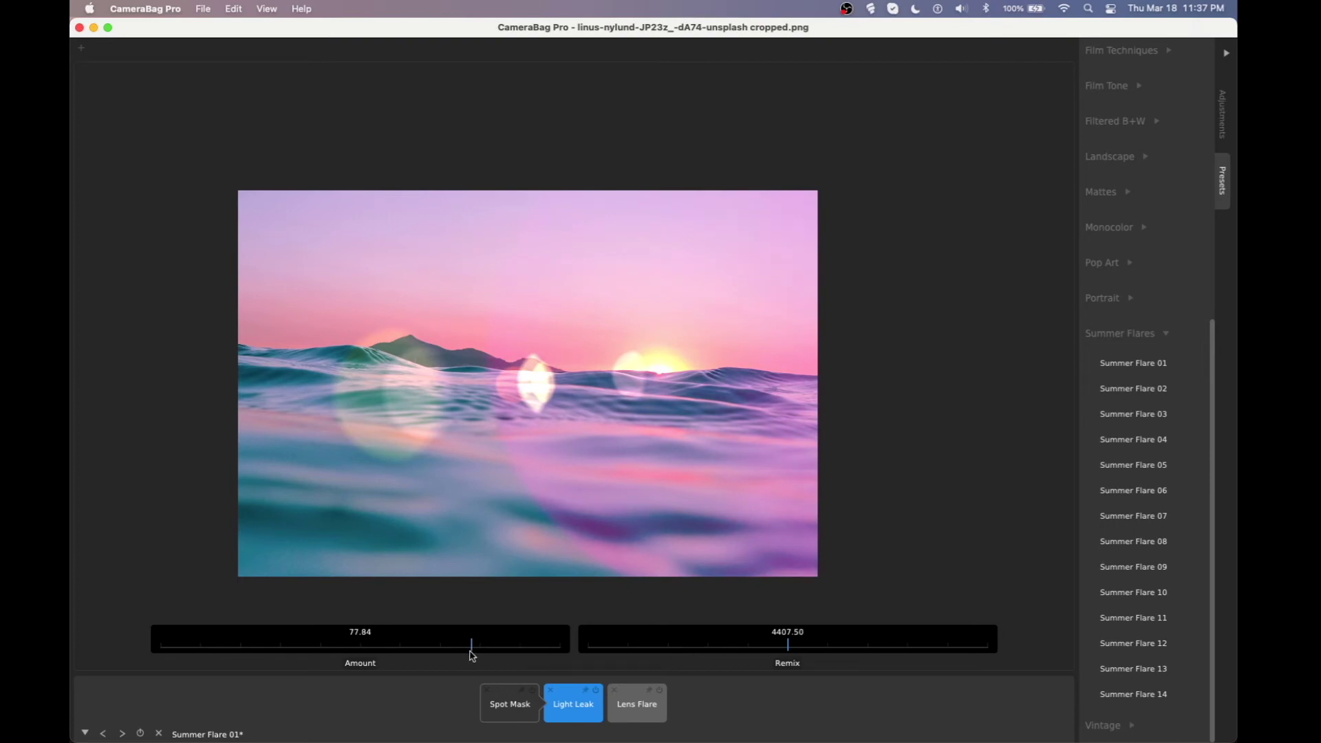
pyautogui.click(706, 694)
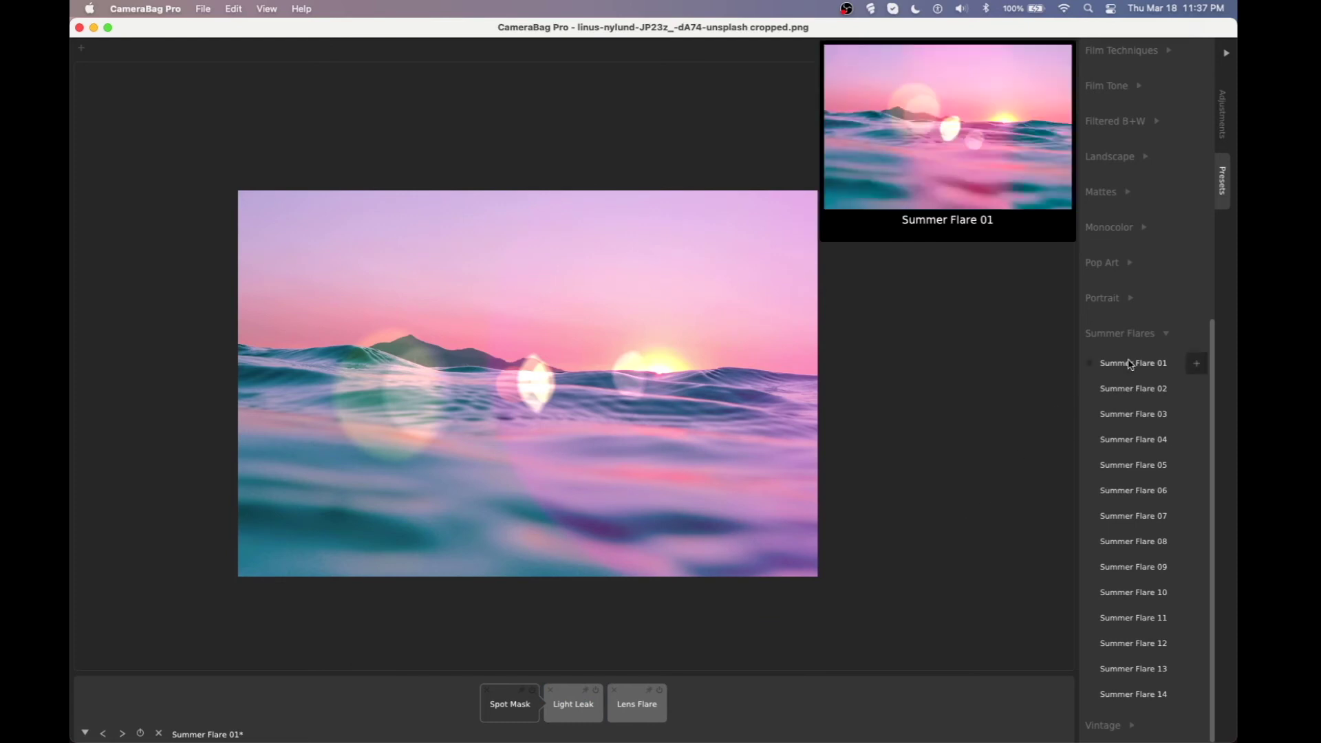
# Step: Apply the Summer Flare 02 preset and move its Lens Flare origin down to the water at the photo's lower left
pyautogui.moveTo(1141, 390)
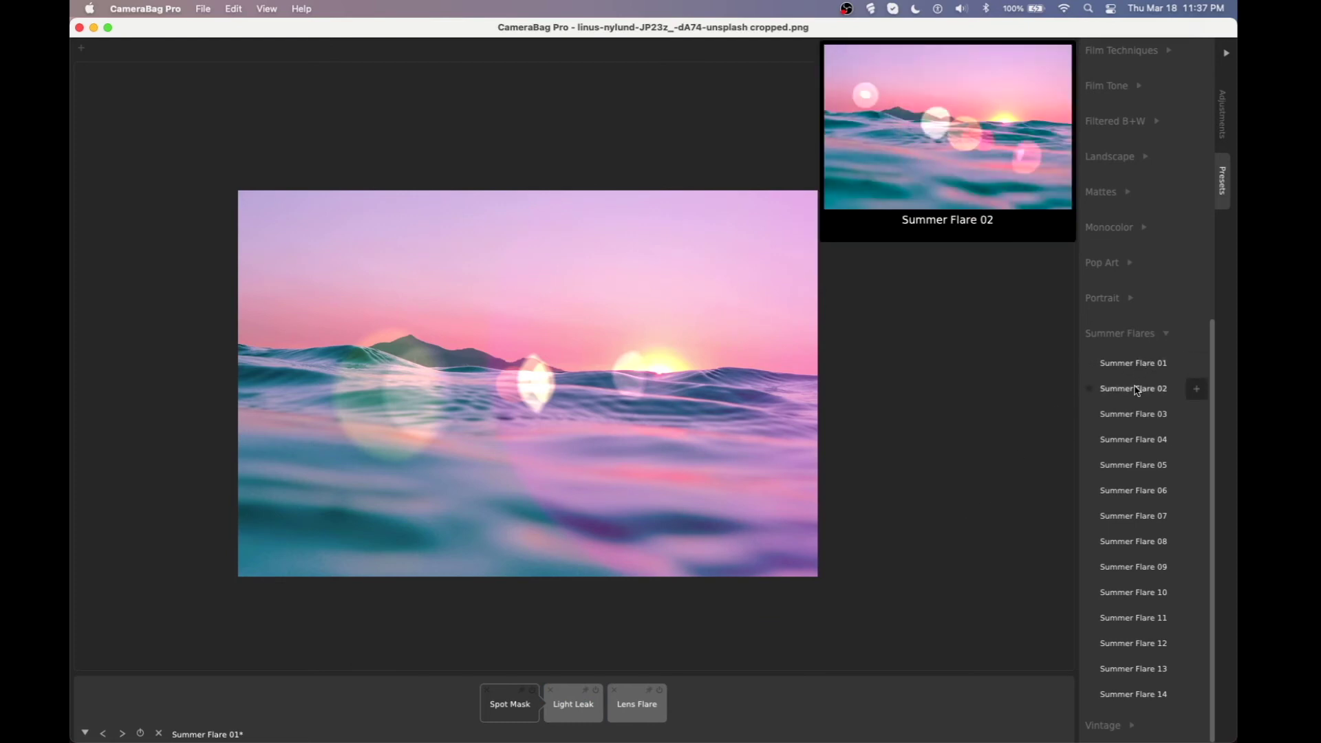
pyautogui.click(1136, 390)
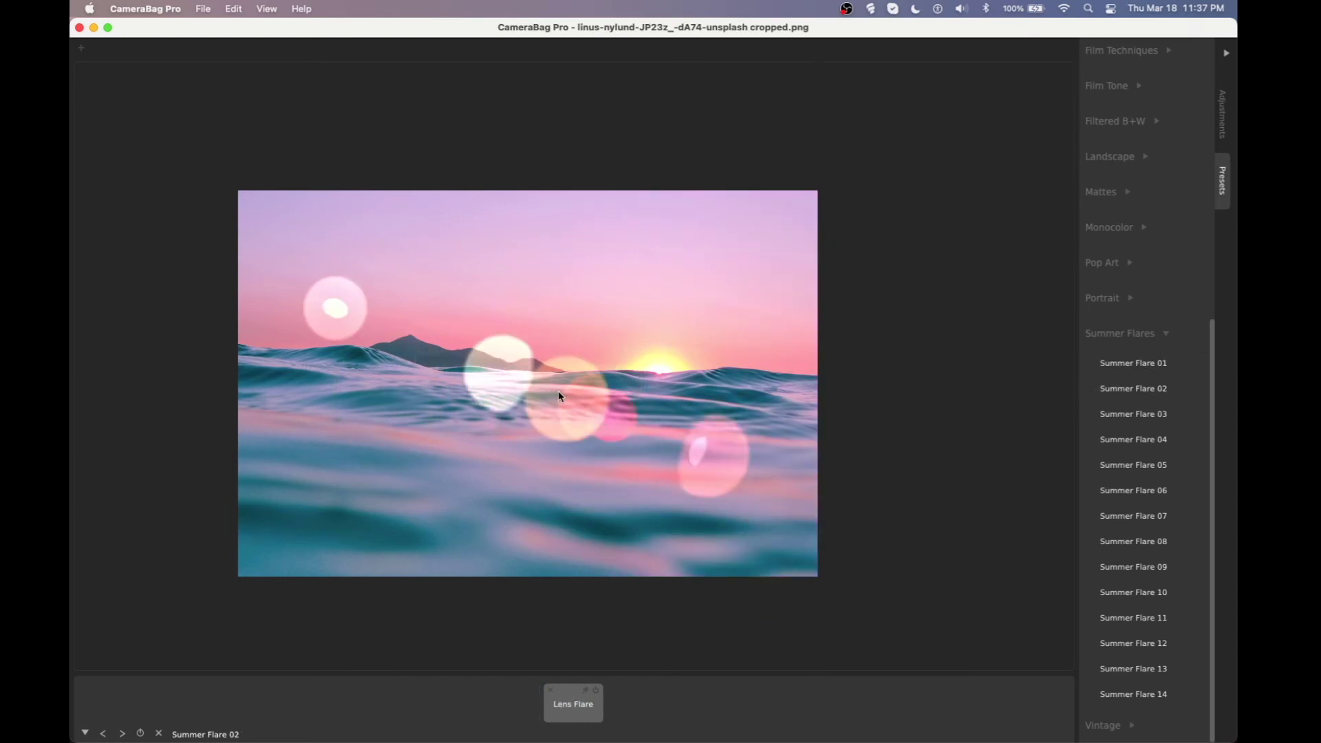
pyautogui.click(559, 709)
pyautogui.moveTo(303, 295); pyautogui.dragTo(342, 493)
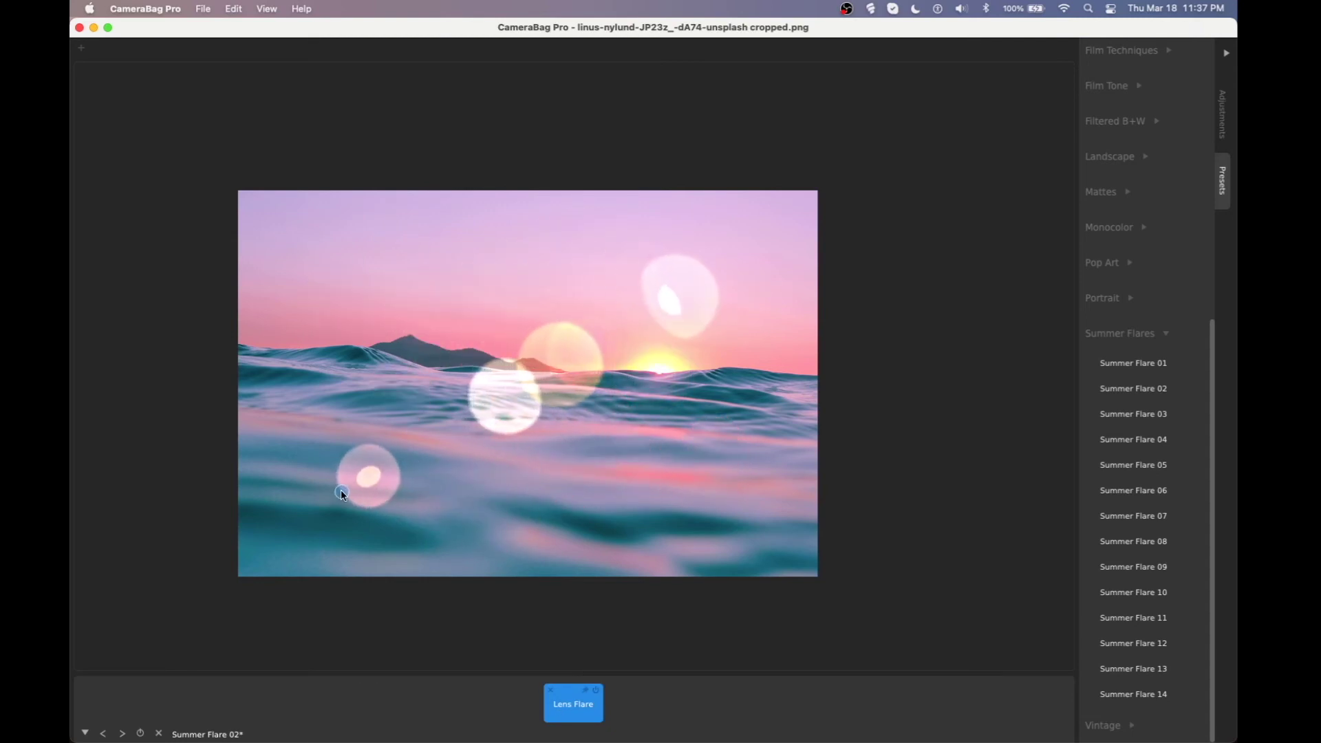
# Step: Apply Summer Flare 03, go back to Summer Flare 02 for comparison, and step through the presets to Summer Flare 06
pyautogui.click(1155, 414)
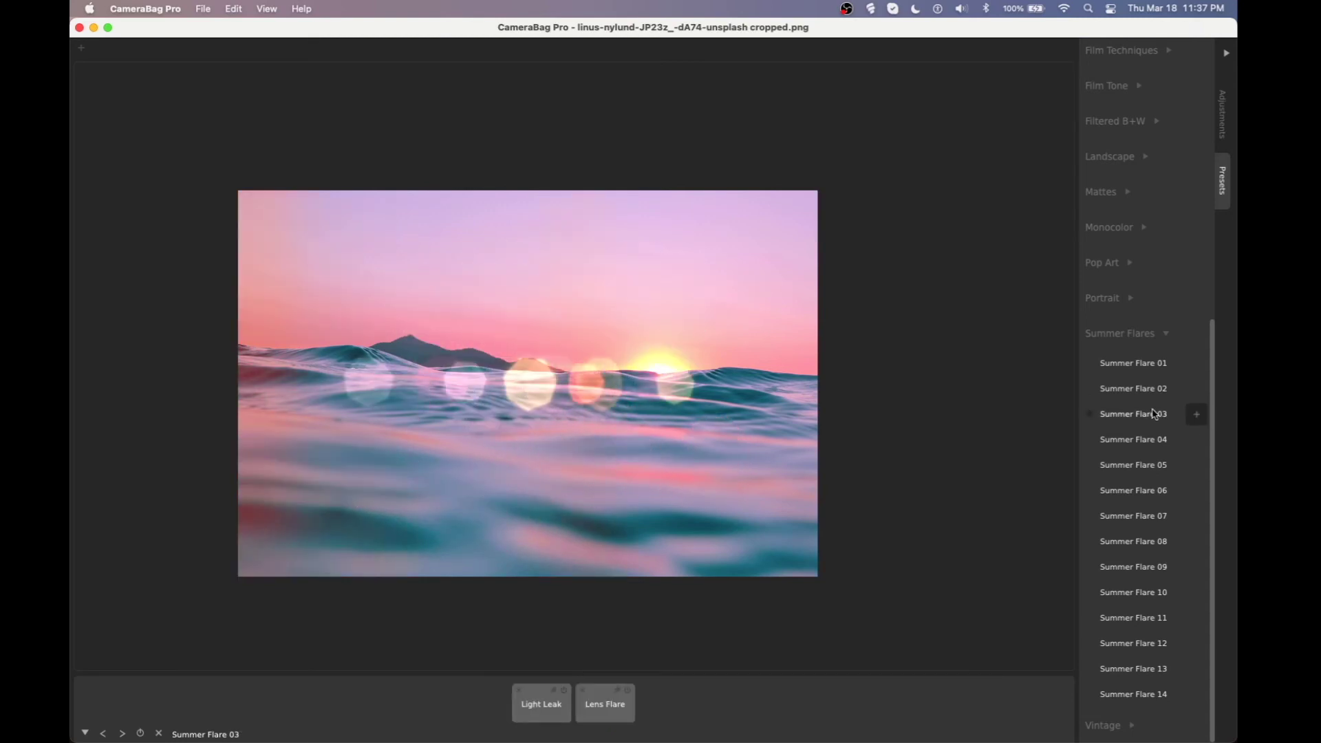
pyautogui.press('Up')
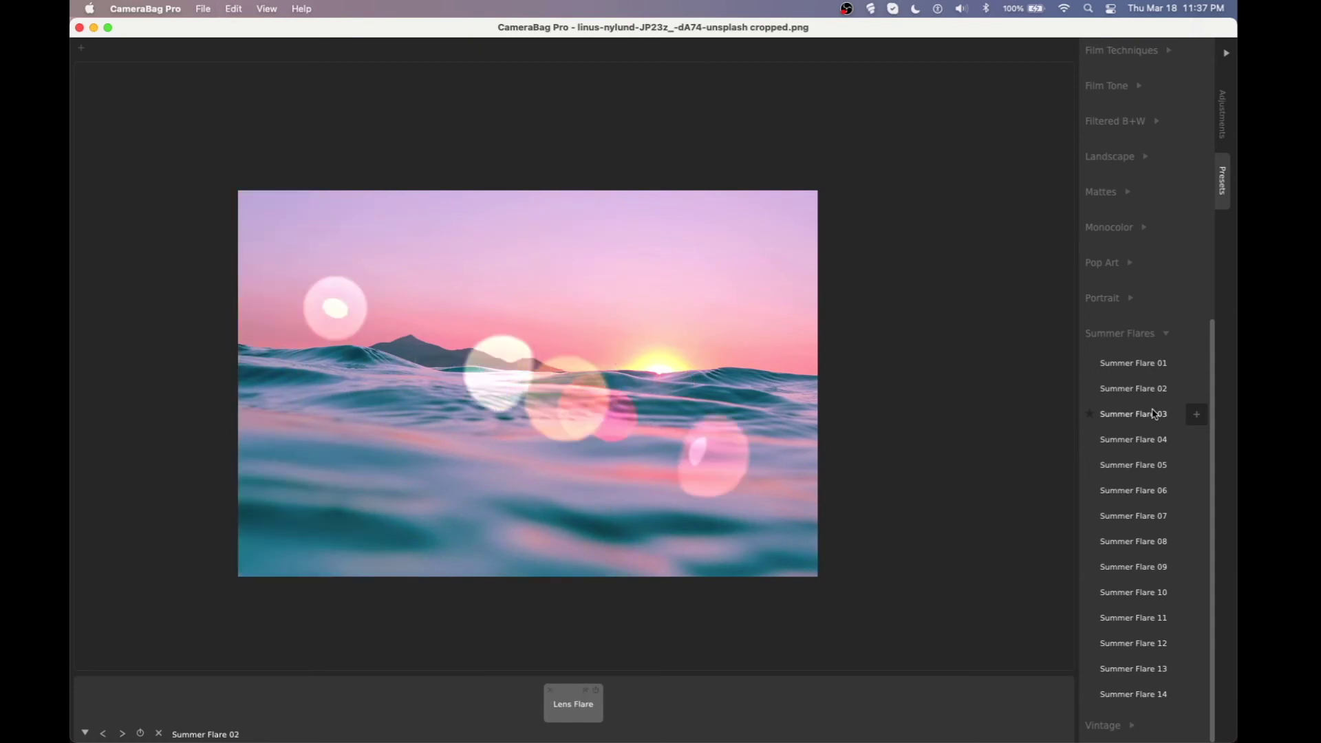
pyautogui.press('Down')
pyautogui.press('Down')
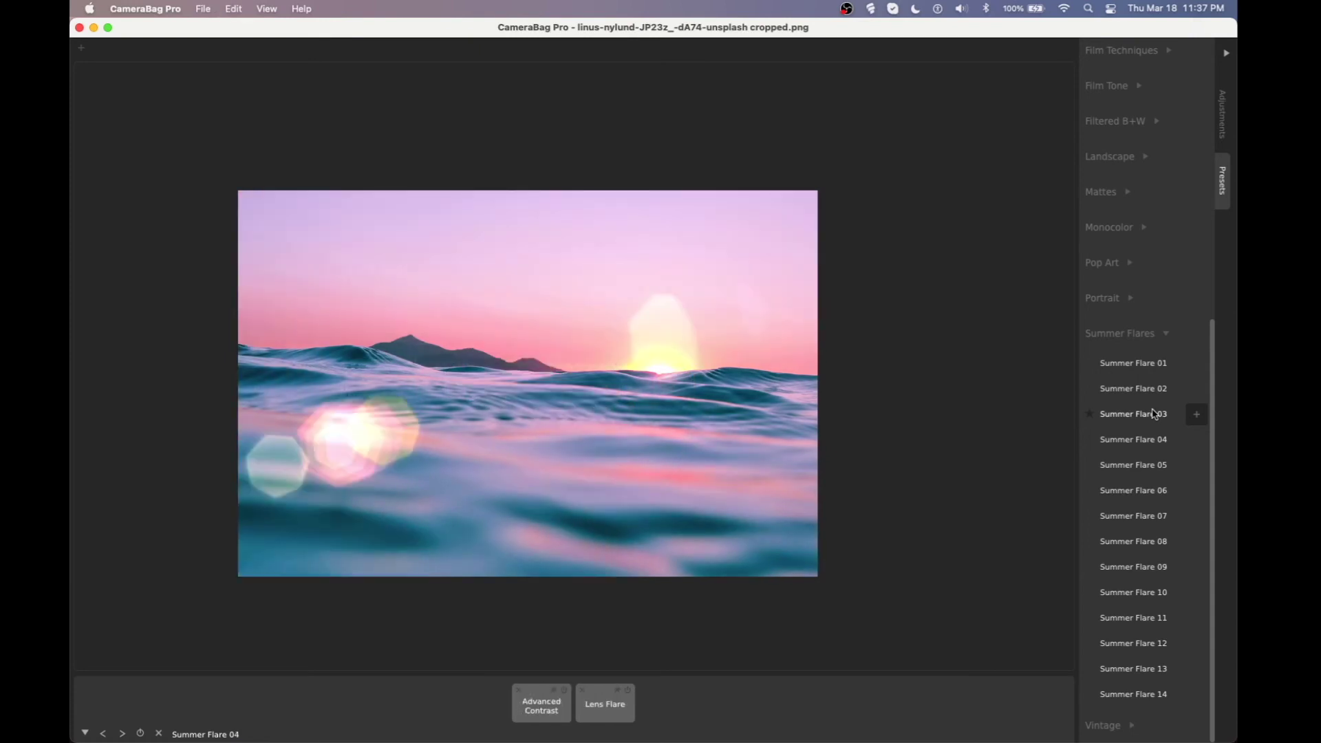
pyautogui.press('Down')
pyautogui.press('Down')
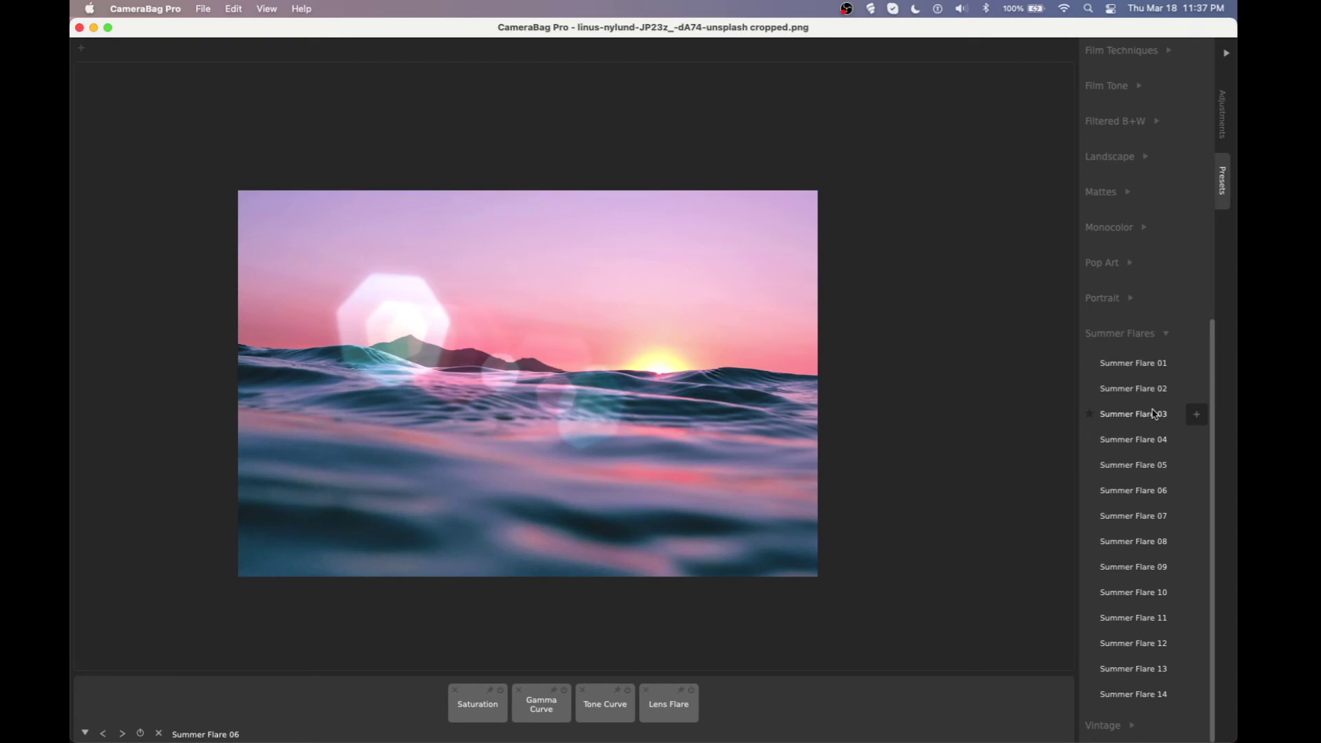
# Step: Inspect Summer Flare 06's Saturation, Gamma Curve and Tone Curve, and move its Lens Flare origin down onto the water near the photo's left edge
pyautogui.click(493, 716)
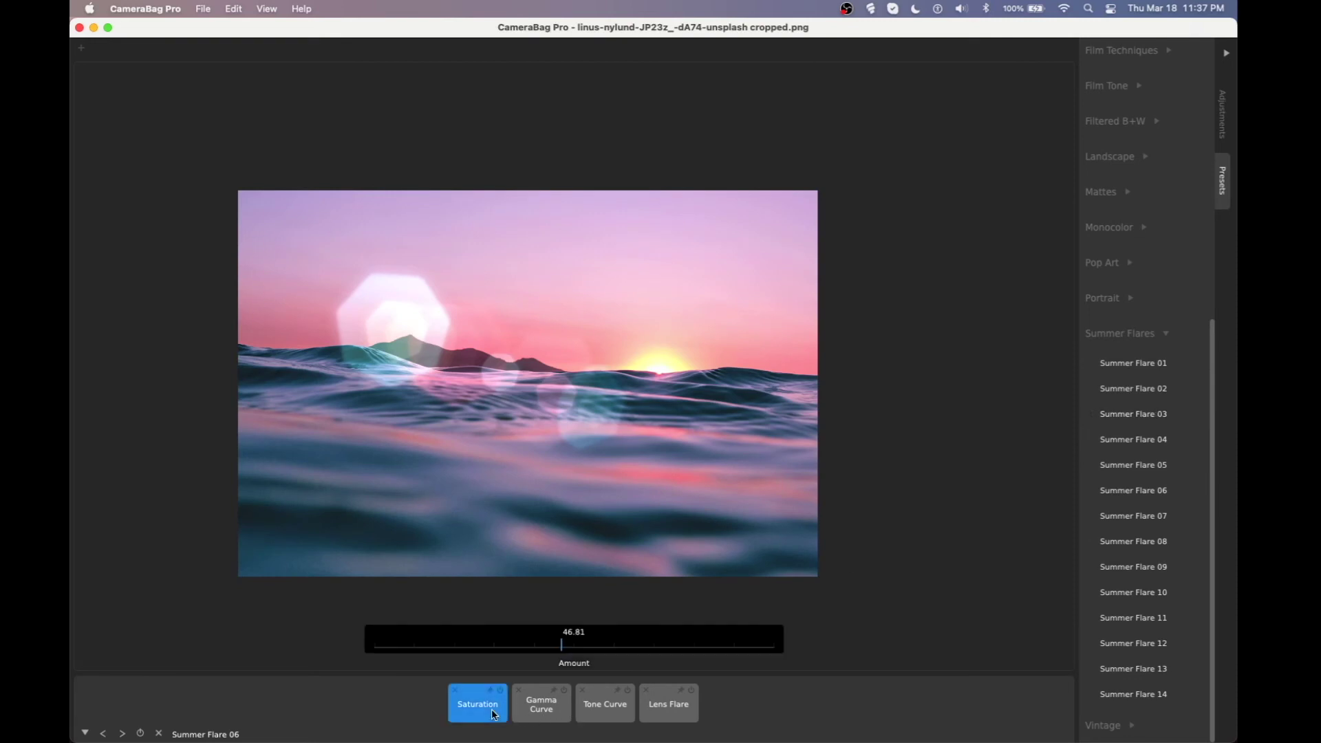
pyautogui.click(542, 709)
pyautogui.click(623, 712)
pyautogui.click(665, 715)
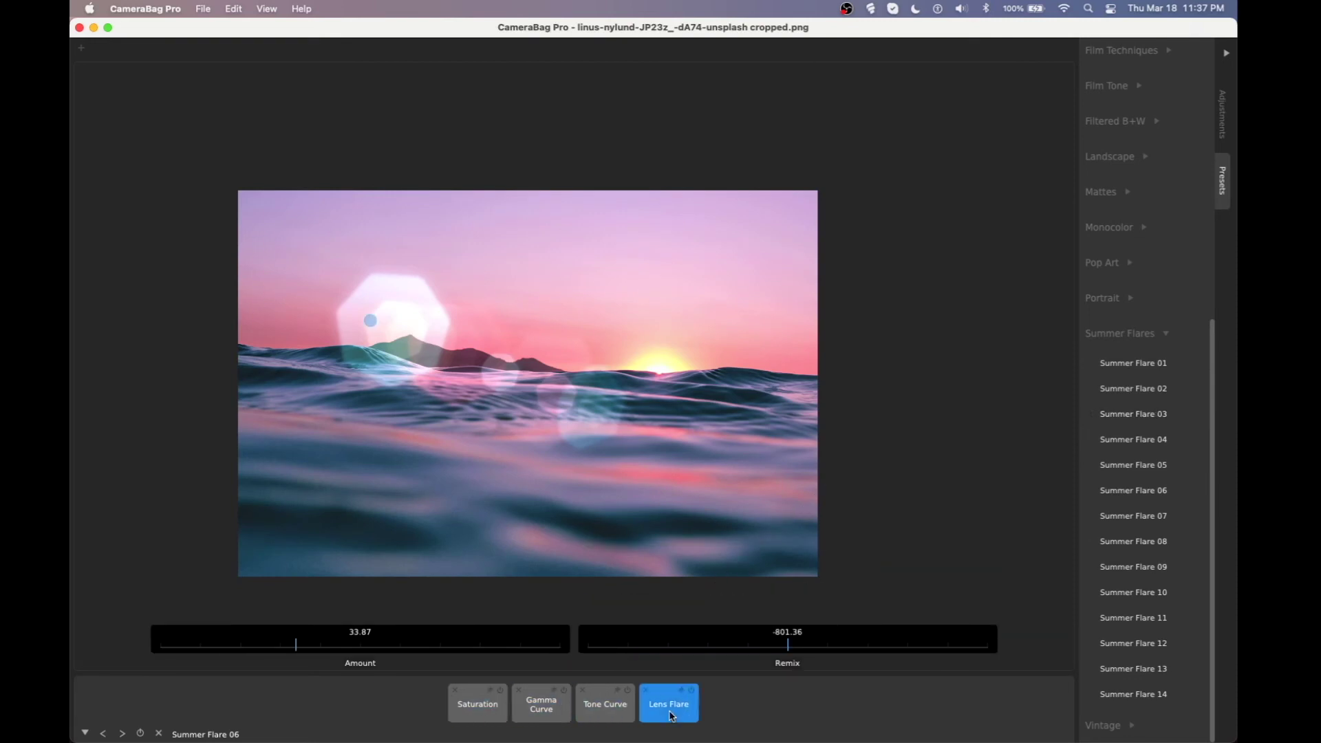
pyautogui.moveTo(366, 323); pyautogui.dragTo(285, 423)
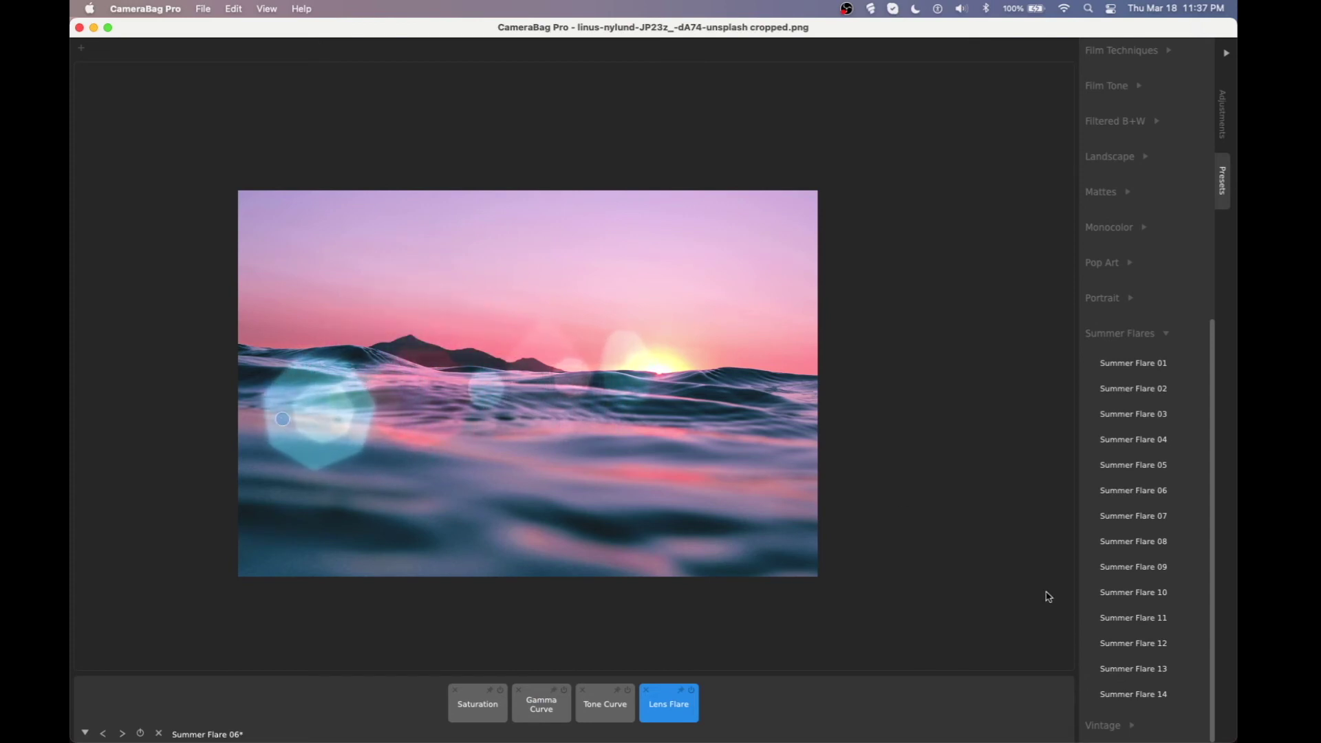
# Step: Step through the presets from Summer Flare 07 to Summer Flare 10, leaving Summer Flare 10 applied
pyautogui.click(1134, 520)
pyautogui.press('Down')
pyautogui.press('Down')
pyautogui.press('Down')
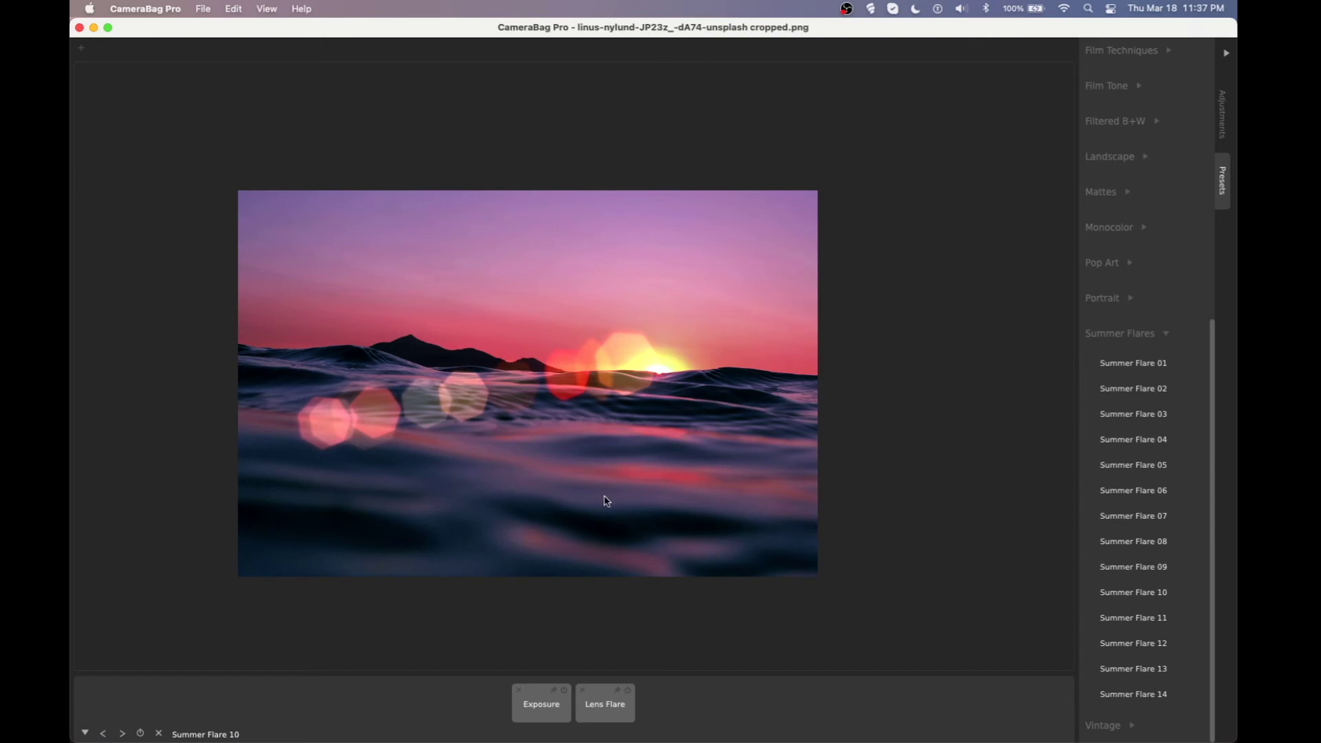
# Step: Move the Lens Flare's origin just outside the photo's right edge near the horizon and show the Exposure adjustment's settings
pyautogui.click(585, 689)
pyautogui.moveTo(314, 420); pyautogui.dragTo(865, 344)
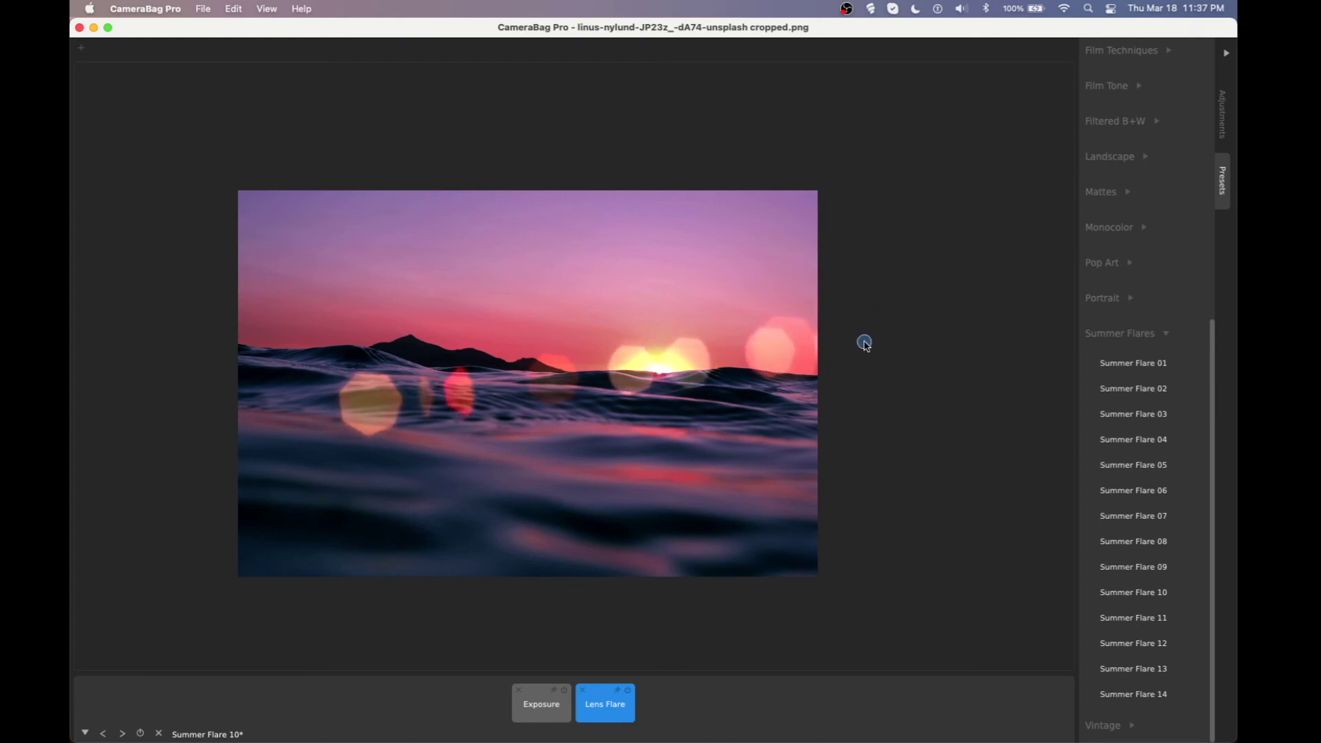
pyautogui.click(535, 710)
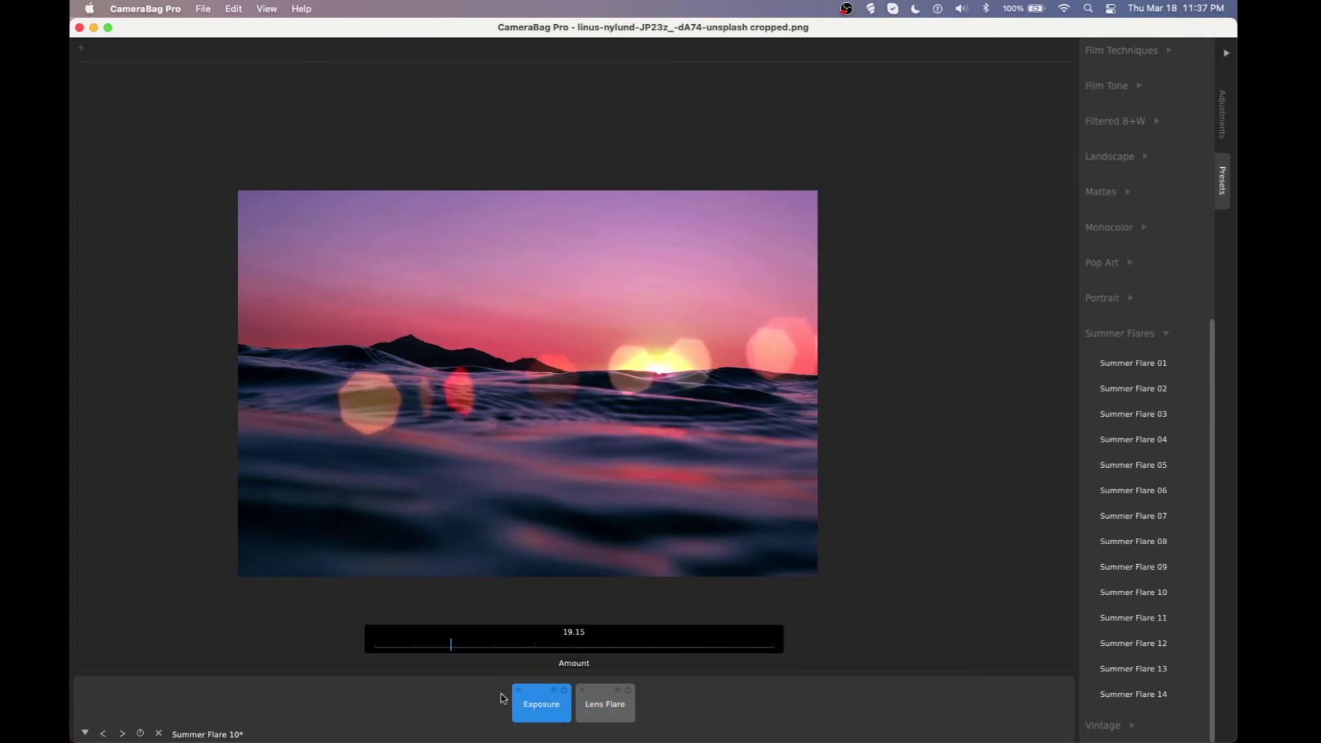
# Step: Try different Amount values for the Lens Flare, leaving it at 64.36, and close its settings
pyautogui.click(613, 709)
pyautogui.moveTo(865, 344)
pyautogui.mouseDown()
pyautogui.moveTo(560, 383)
pyautogui.moveTo(215, 468)
pyautogui.moveTo(200, 411)
pyautogui.moveTo(198, 432)
pyautogui.moveTo(647, 315)
pyautogui.moveTo(755, 348)
pyautogui.moveTo(755, 371)
pyautogui.moveTo(1003, 313)
pyautogui.moveTo(866, 348)
pyautogui.mouseUp()
pyautogui.moveTo(533, 726)
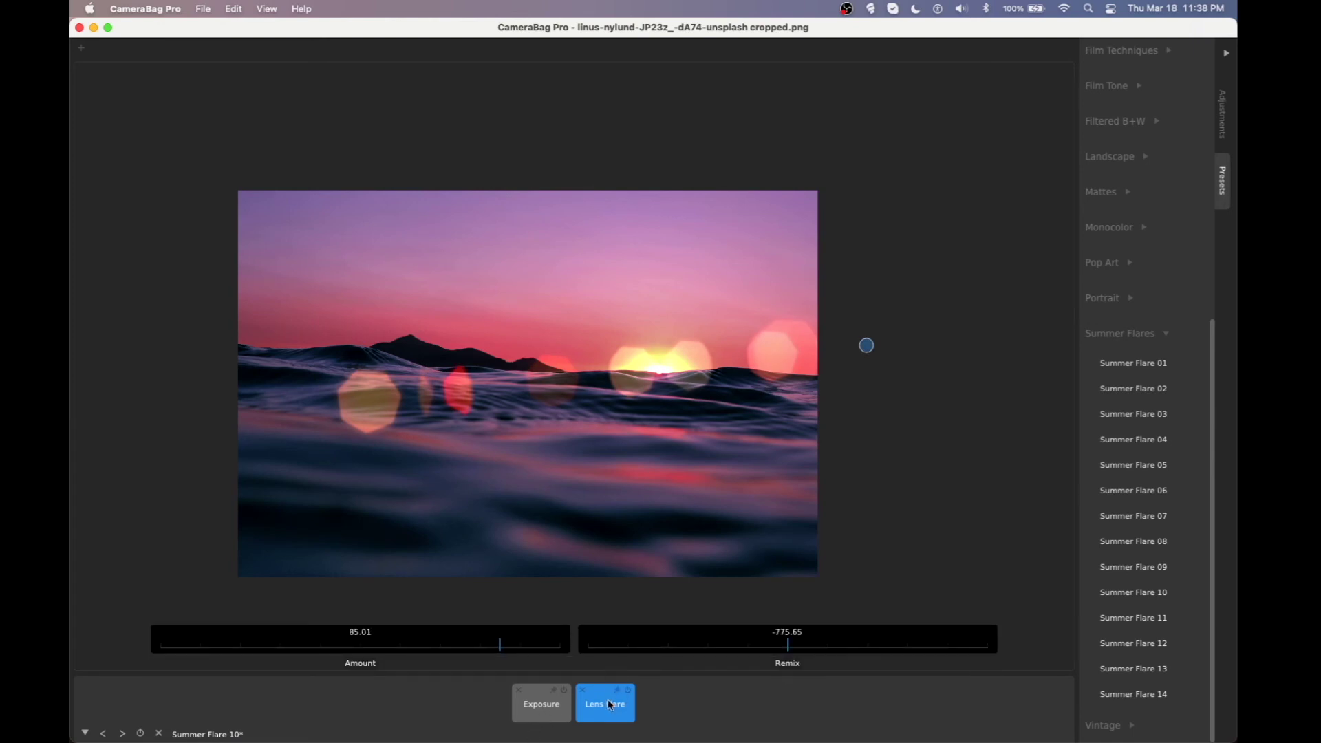
pyautogui.moveTo(448, 643); pyautogui.dragTo(666, 661)
pyautogui.moveTo(492, 664); pyautogui.dragTo(420, 661)
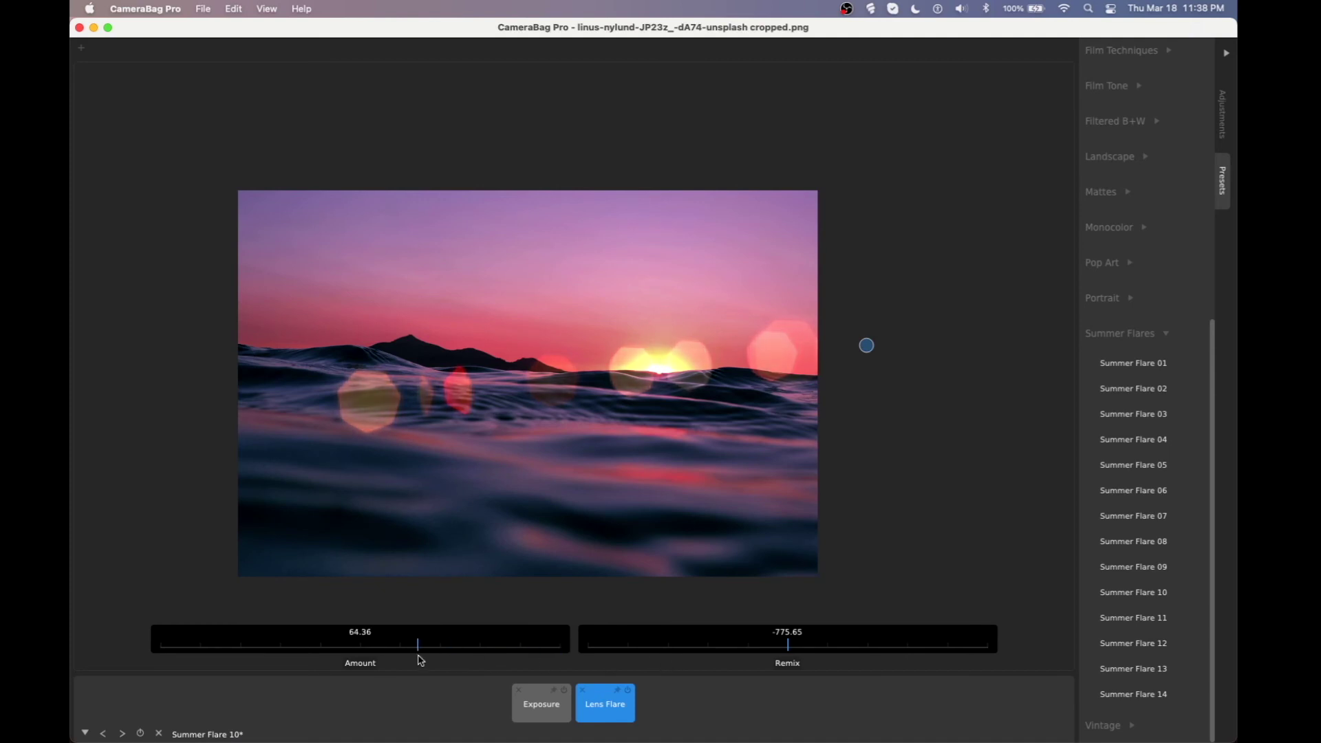
pyautogui.click(683, 719)
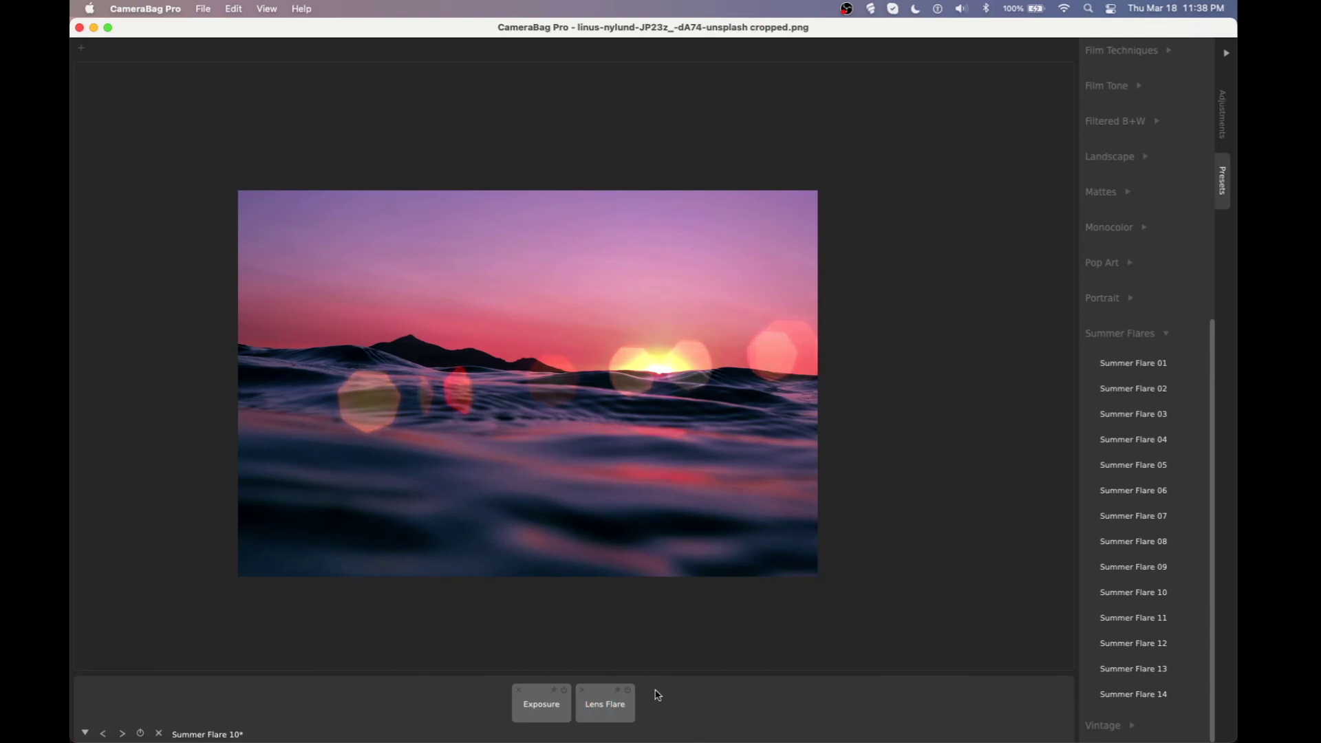
# Step: Clear all adjustments from the photo and apply the Summer Flare 01 preset
pyautogui.scroll(-2, 593, 460)
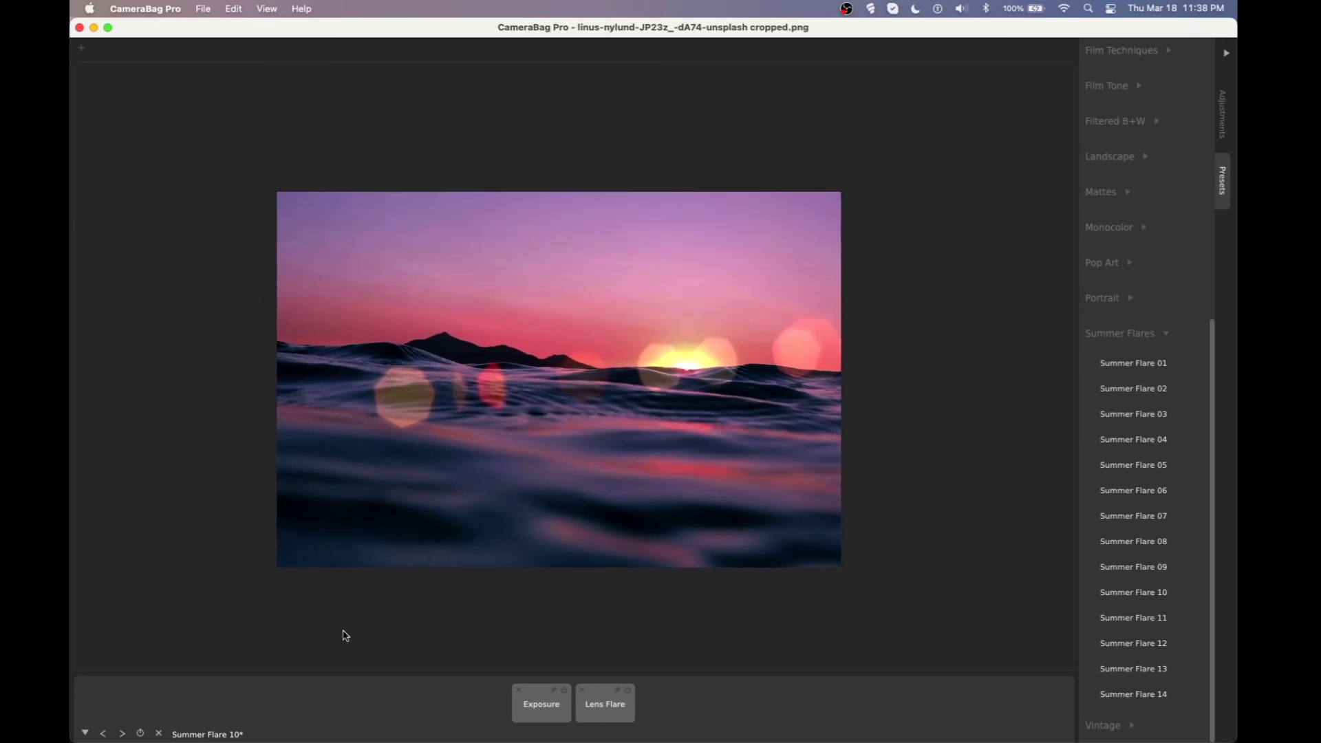
pyautogui.moveTo(169, 738)
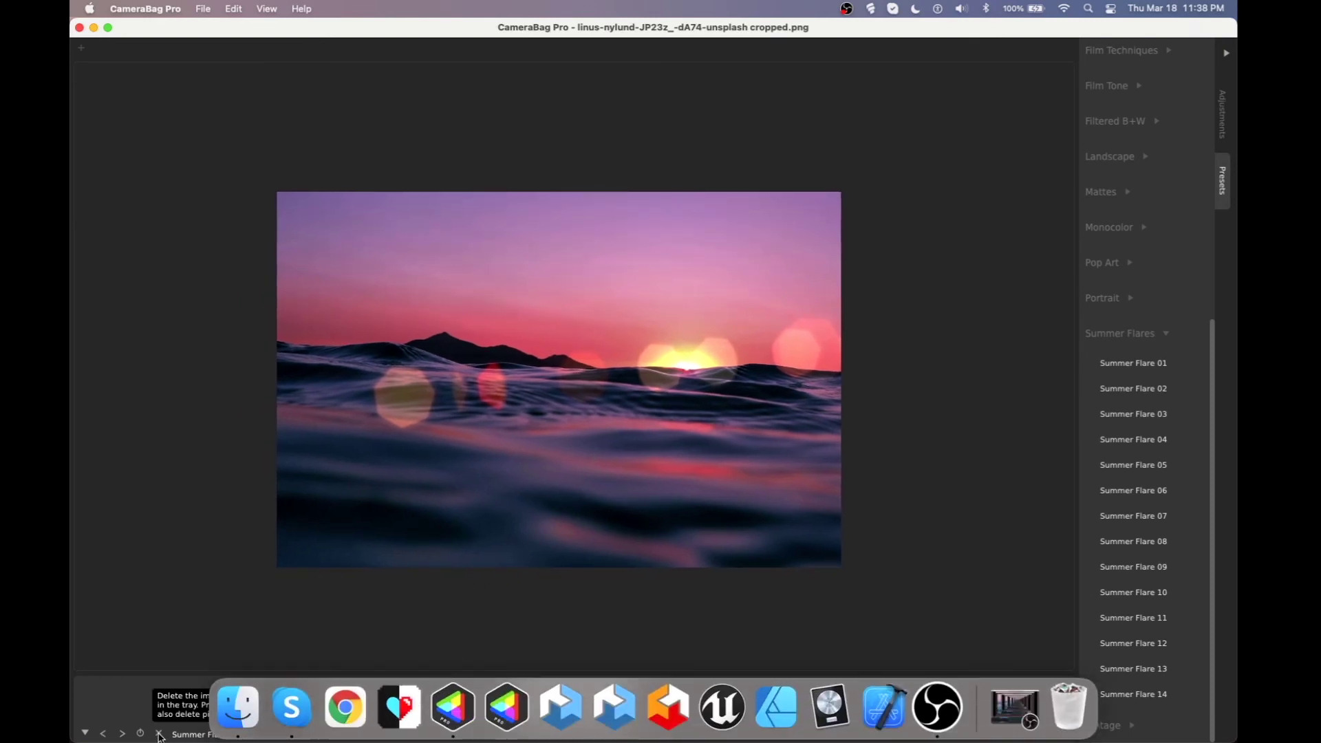
pyautogui.click(159, 732)
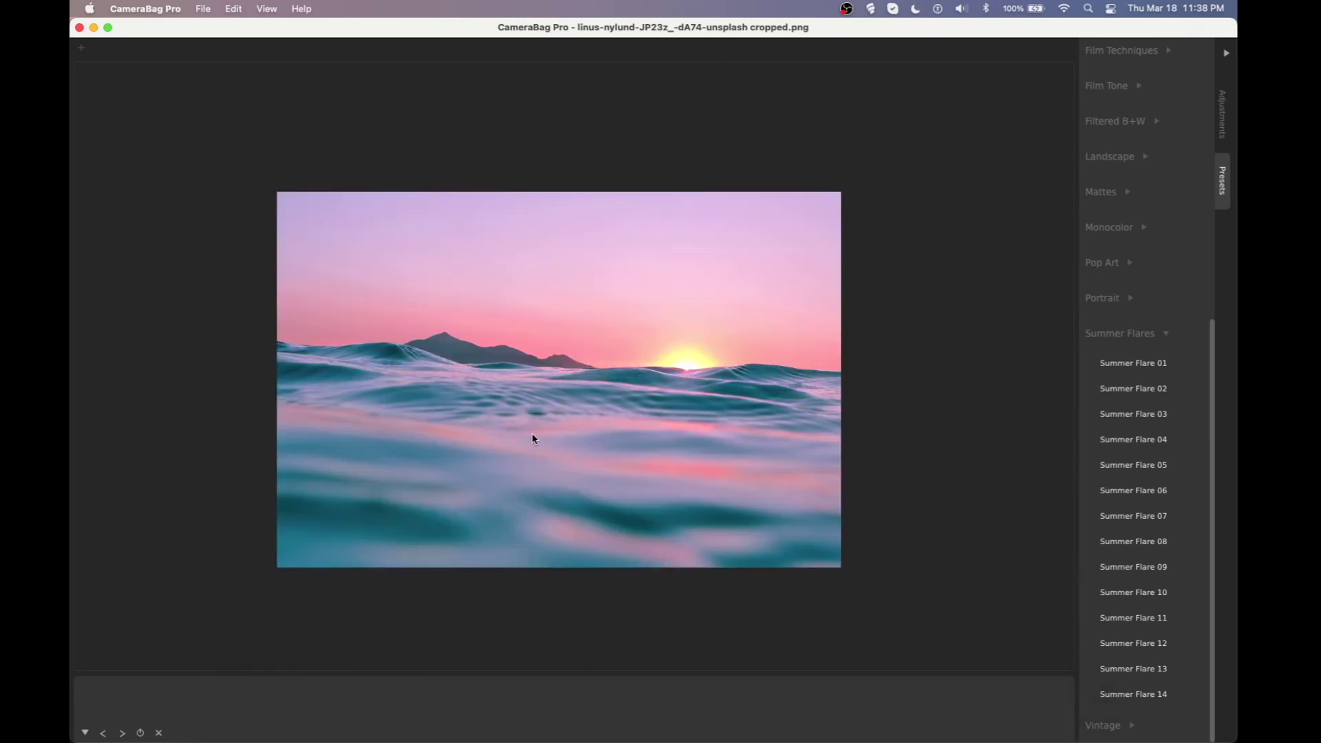
pyautogui.click(1225, 118)
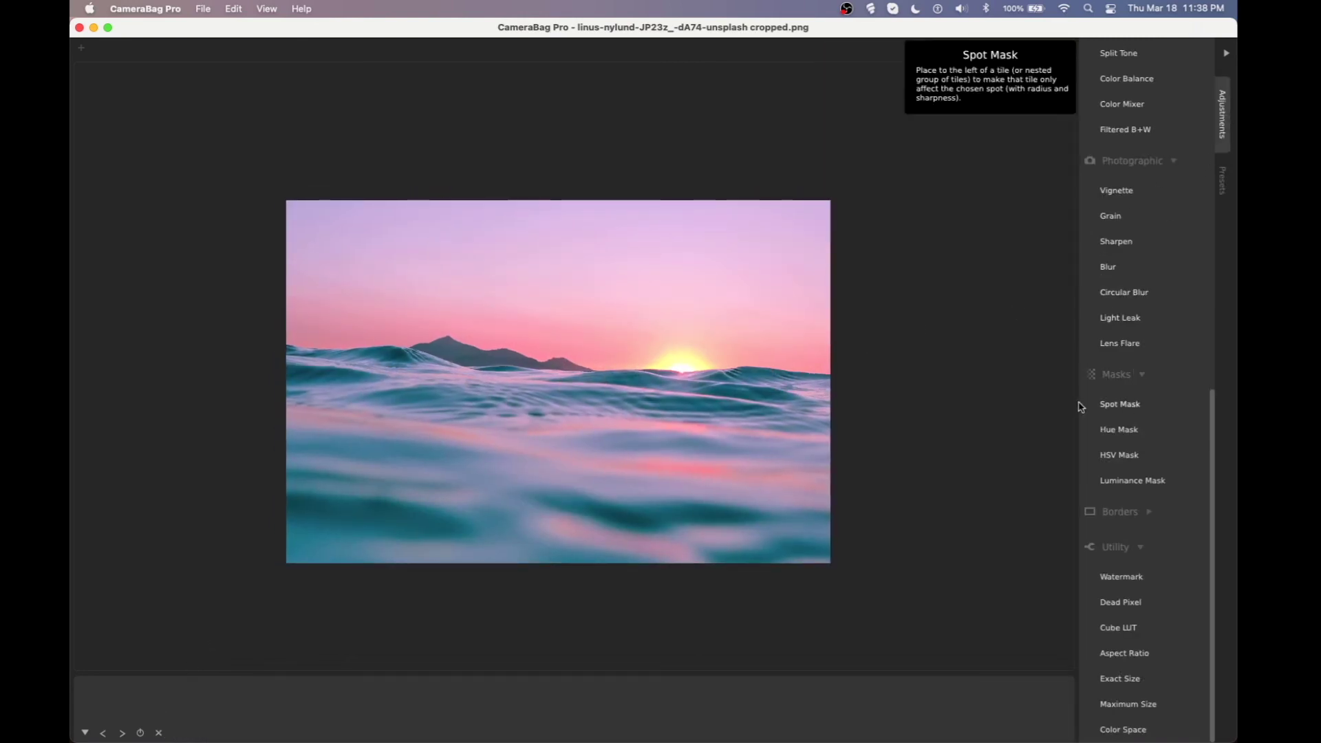
pyautogui.click(1224, 182)
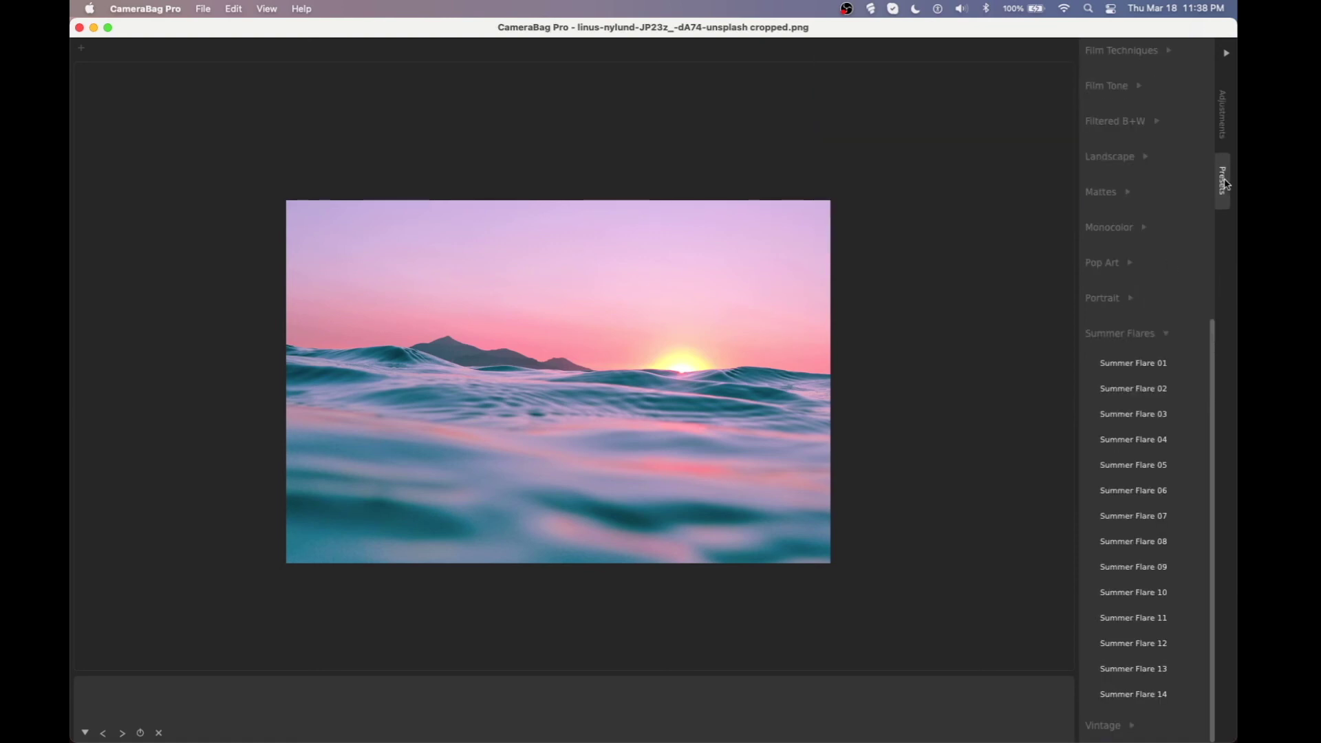
pyautogui.click(1129, 363)
pyautogui.scroll(-2, 630, 431)
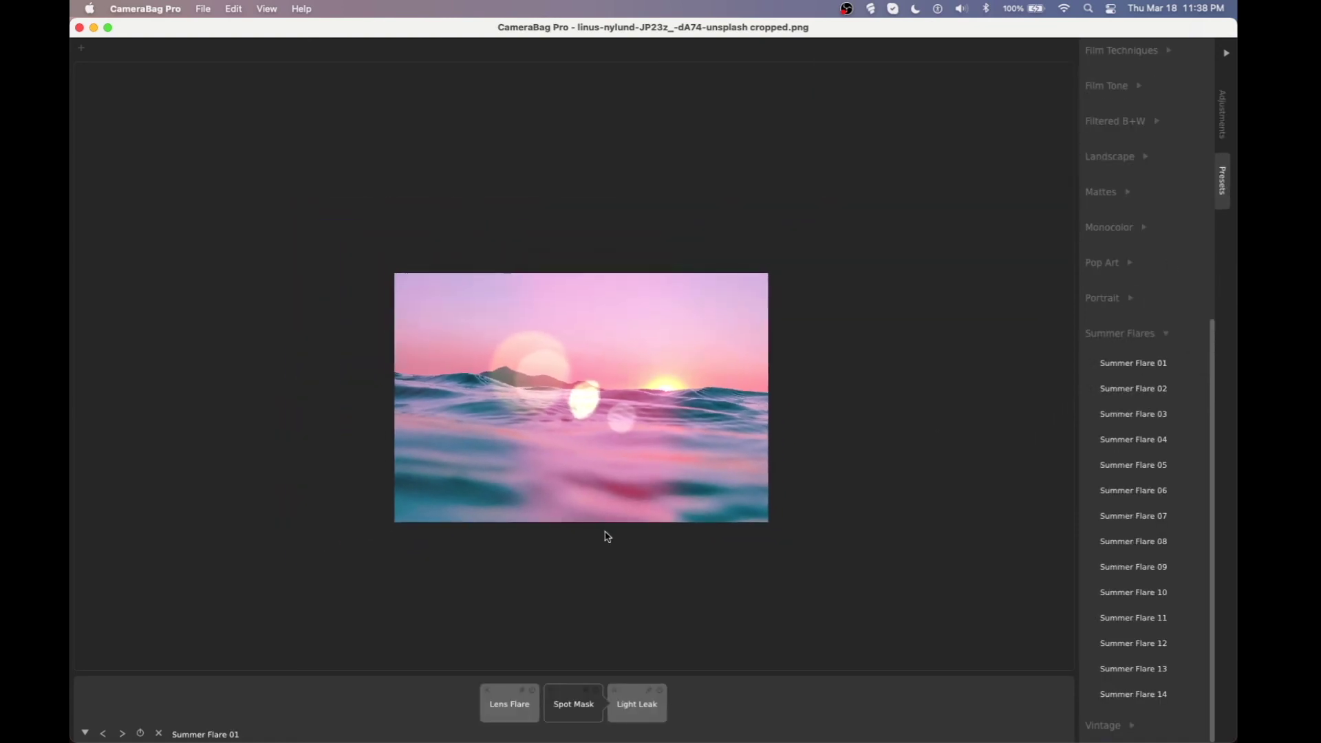
# Step: Move the Spot Mask's center outside the photo's left edge at about mid-height and deselect the mask
pyautogui.click(570, 716)
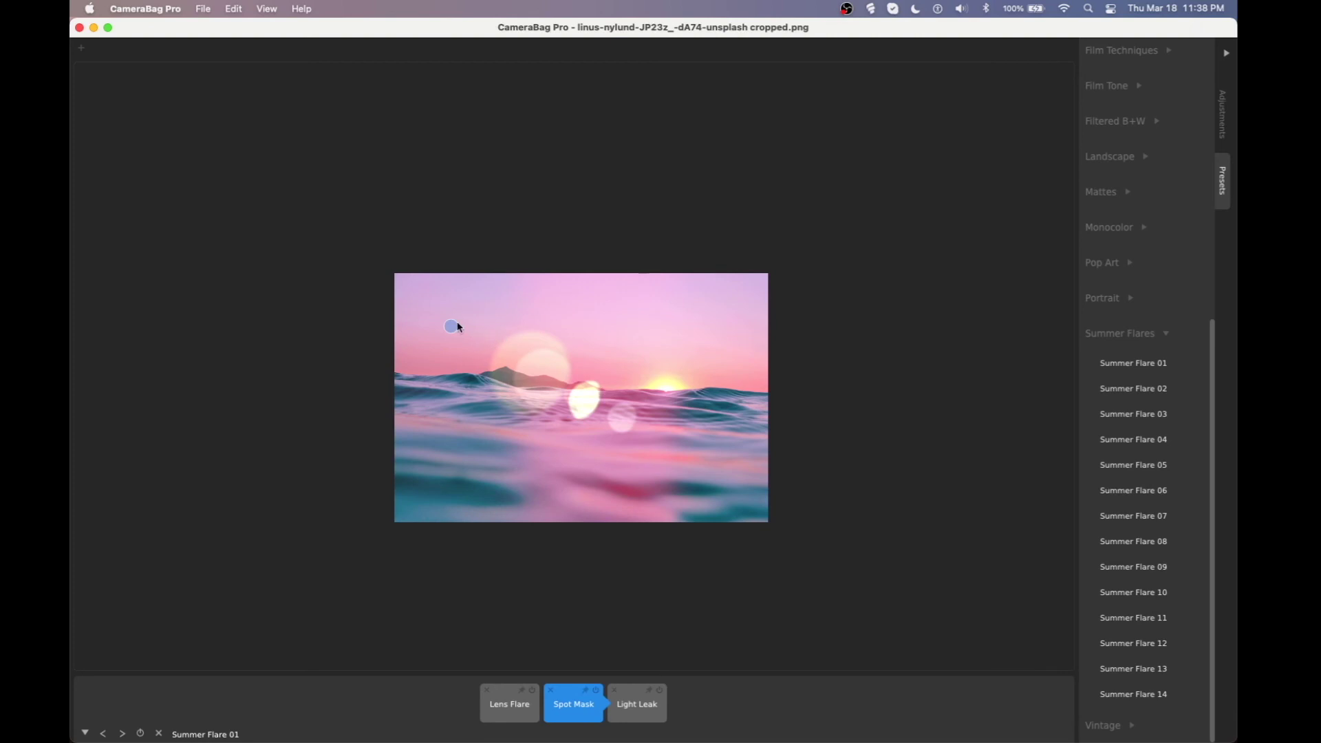
pyautogui.moveTo(445, 325); pyautogui.dragTo(342, 406)
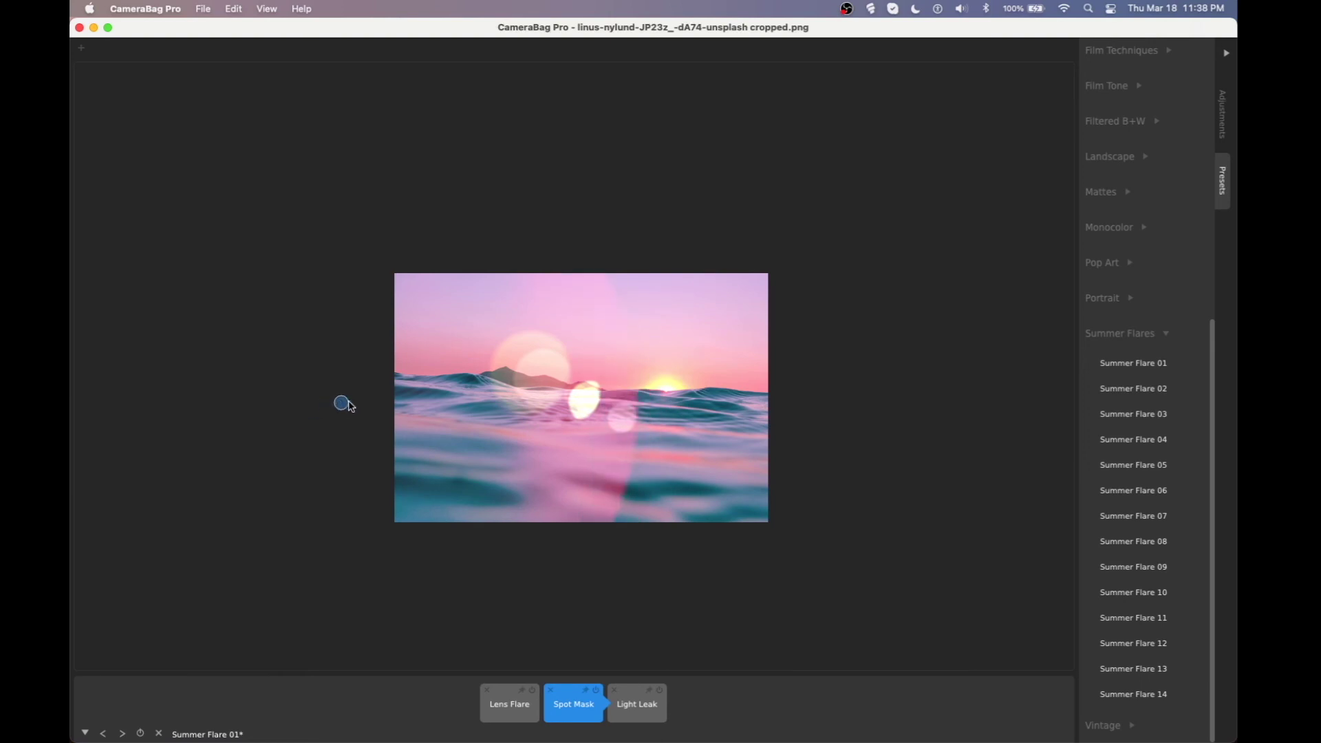
pyautogui.click(777, 714)
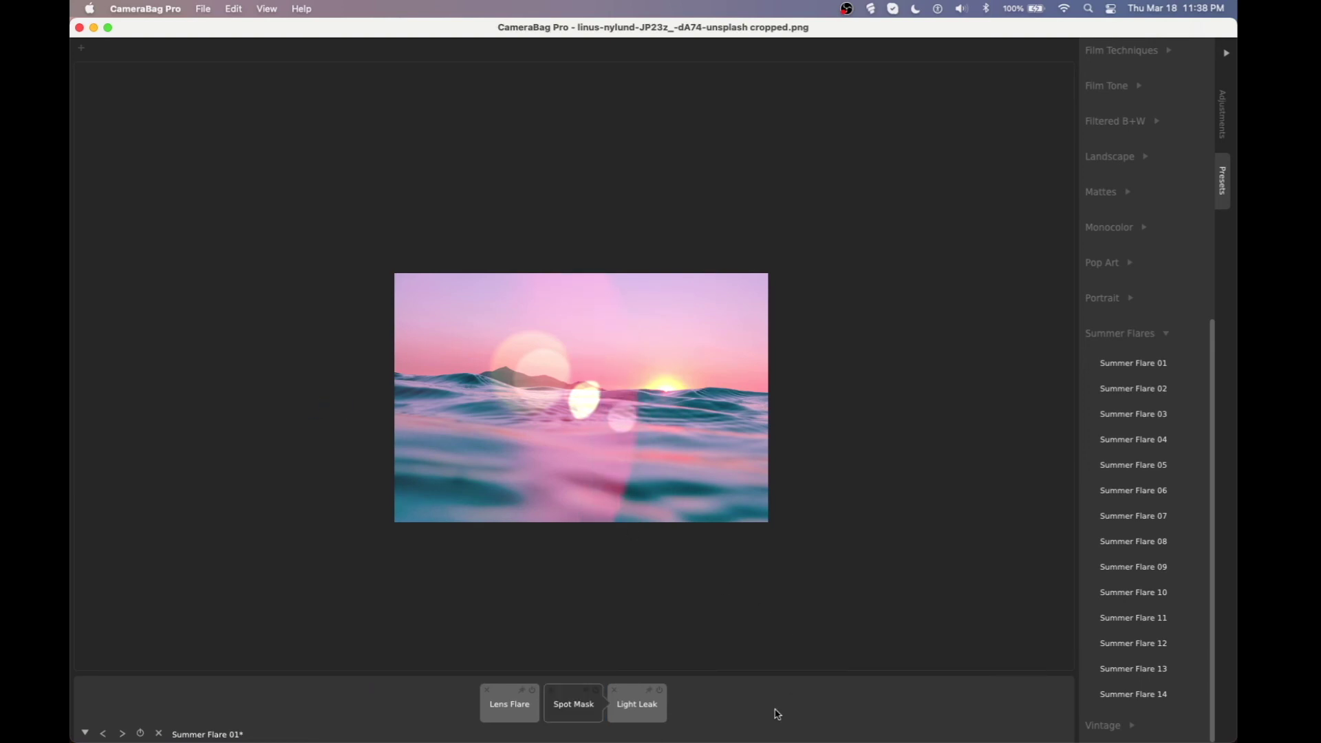
# Step: Try a Vignette with its center shifted slightly up and right of the photo's middle, and remove it again
pyautogui.click(1227, 108)
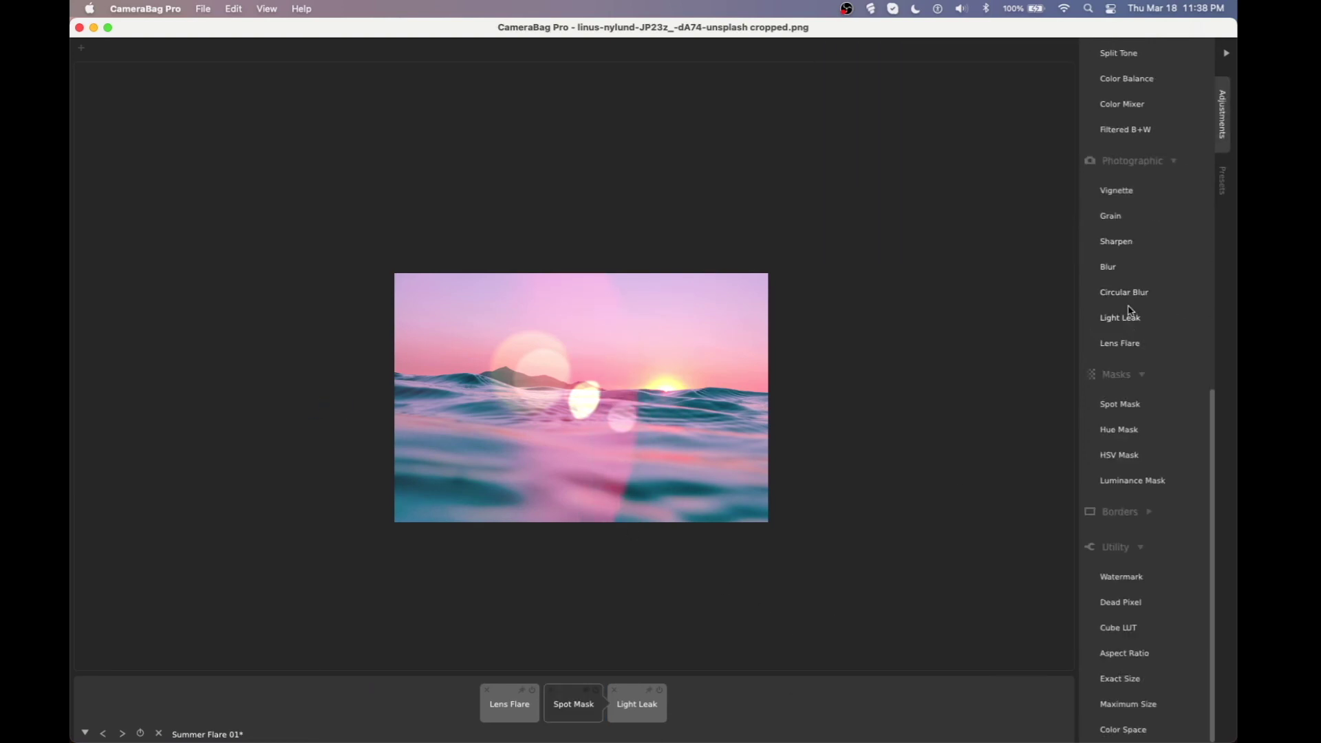
pyautogui.click(1119, 192)
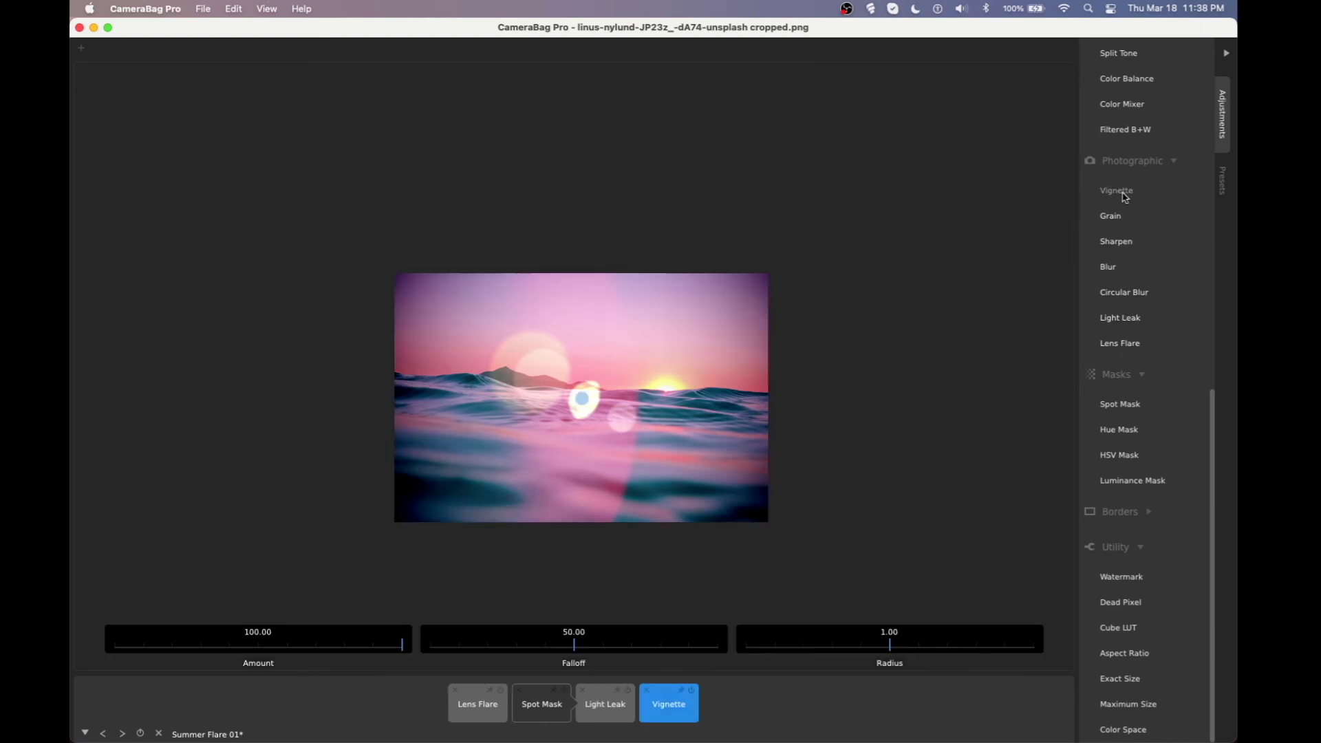
pyautogui.moveTo(582, 398); pyautogui.dragTo(609, 372)
pyautogui.click(646, 690)
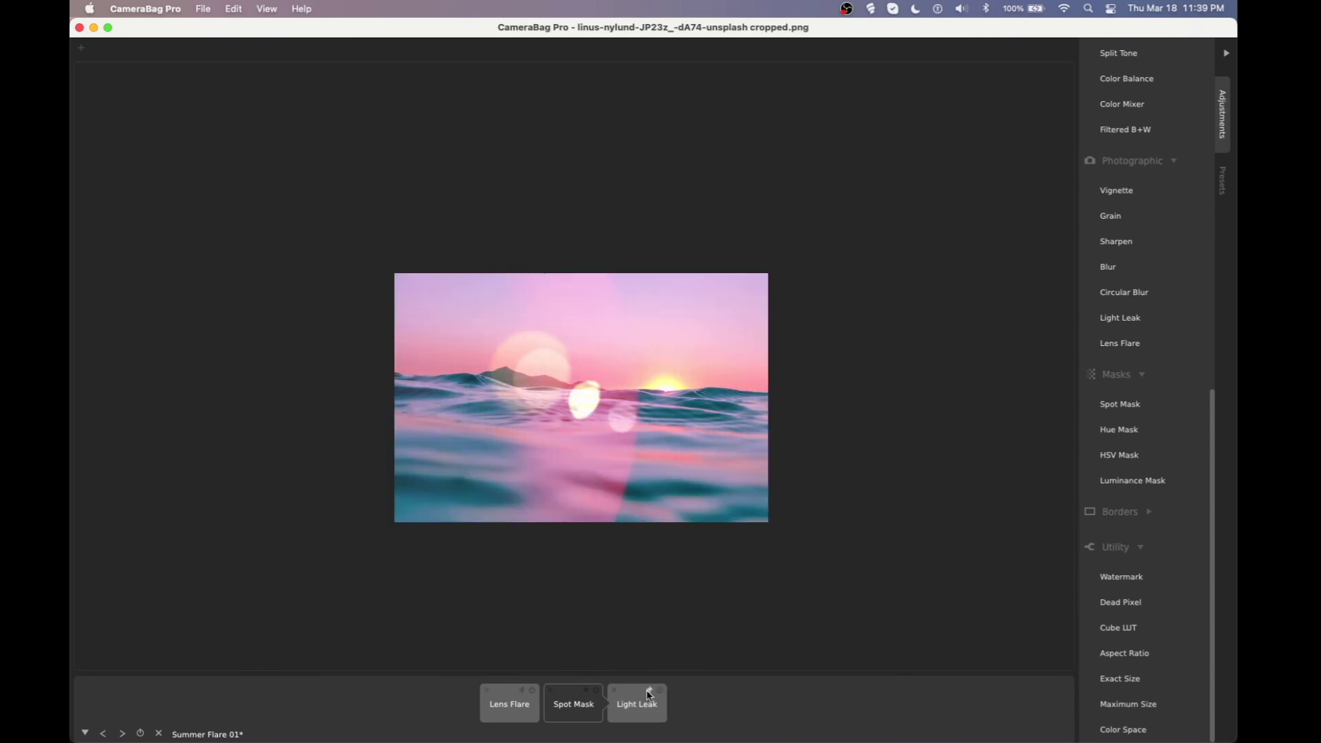
# Step: Reorder the Lens Flare after the Light Leak and place its origin just outside the photo's right edge, slightly above the horizon
pyautogui.moveTo(657, 444); pyautogui.dragTo(690, 460)
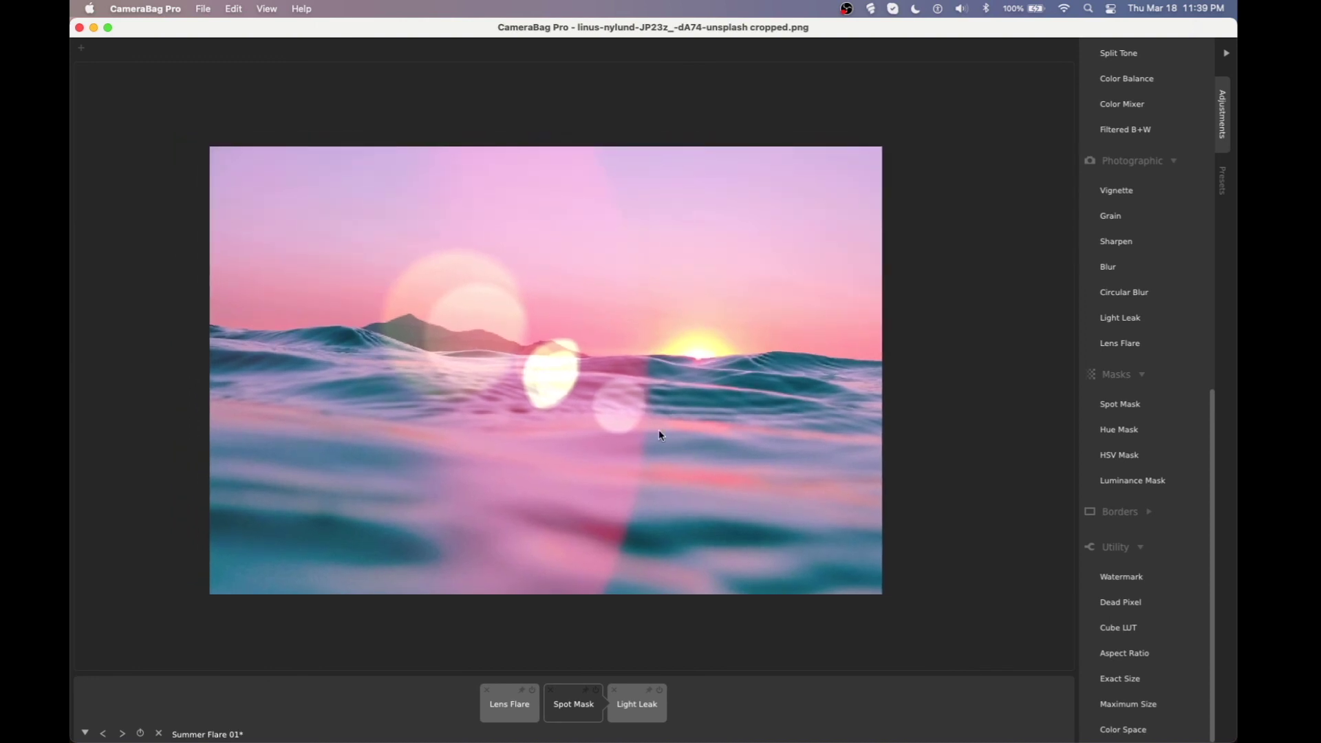
pyautogui.moveTo(509, 704); pyautogui.dragTo(681, 704)
pyautogui.moveTo(322, 262); pyautogui.dragTo(897, 323)
pyautogui.moveTo(587, 730)
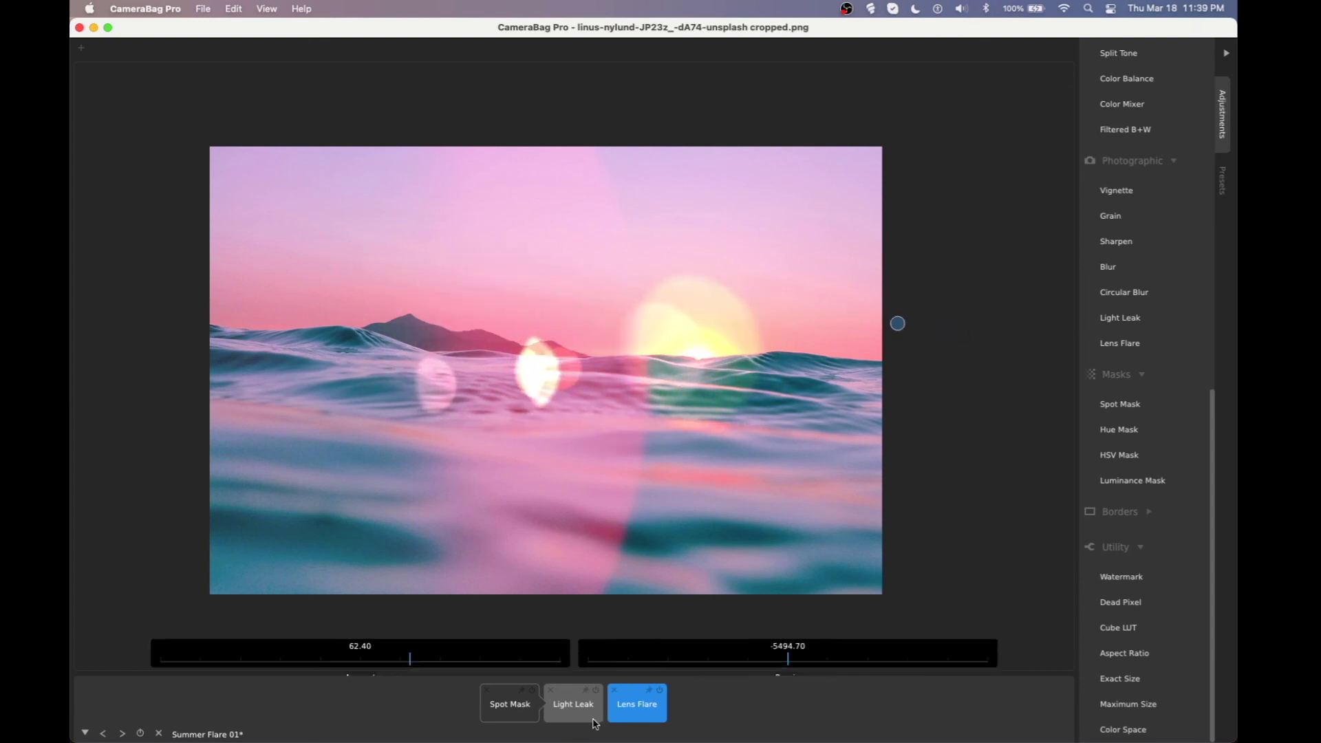
# Step: Cycle the Lens Flare's Remix to -5672.89 and reposition its origin outside the photo's right edge above the horizon
pyautogui.scroll(-5, 721, 642)
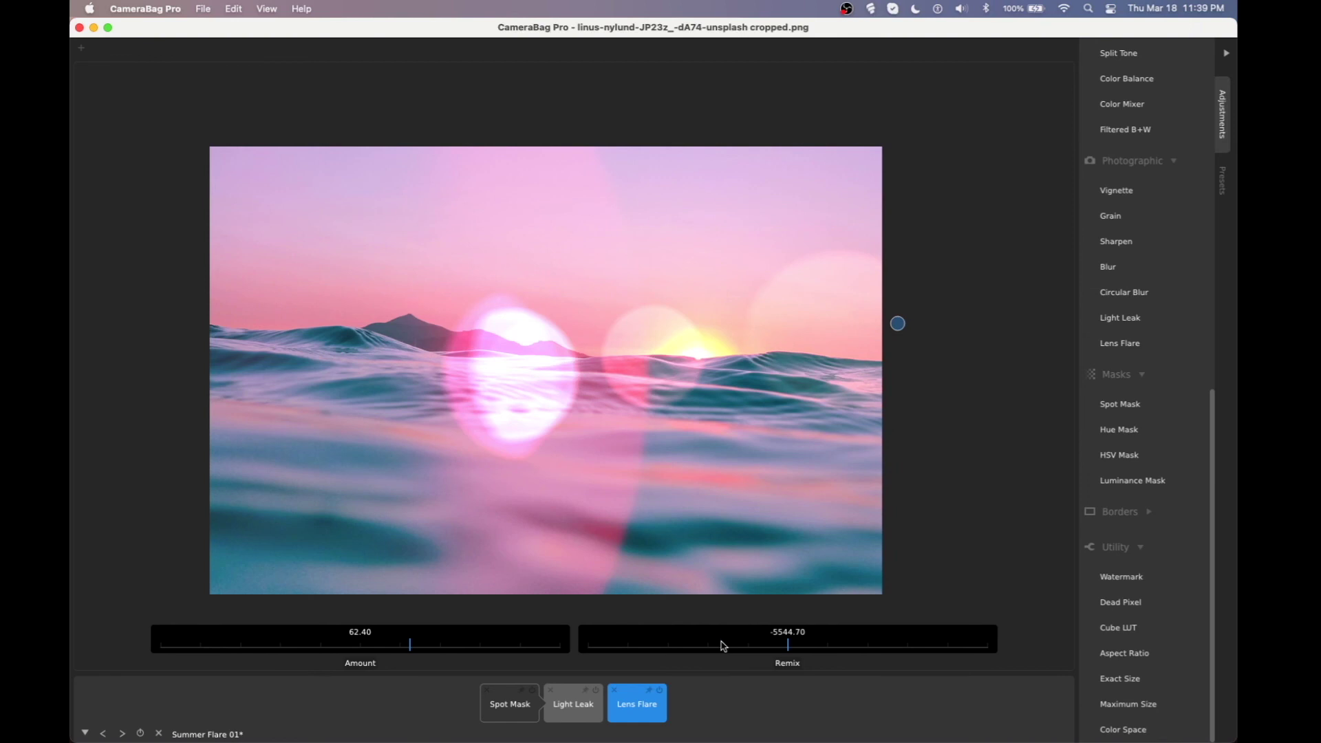
pyautogui.moveTo(895, 322); pyautogui.dragTo(866, 309)
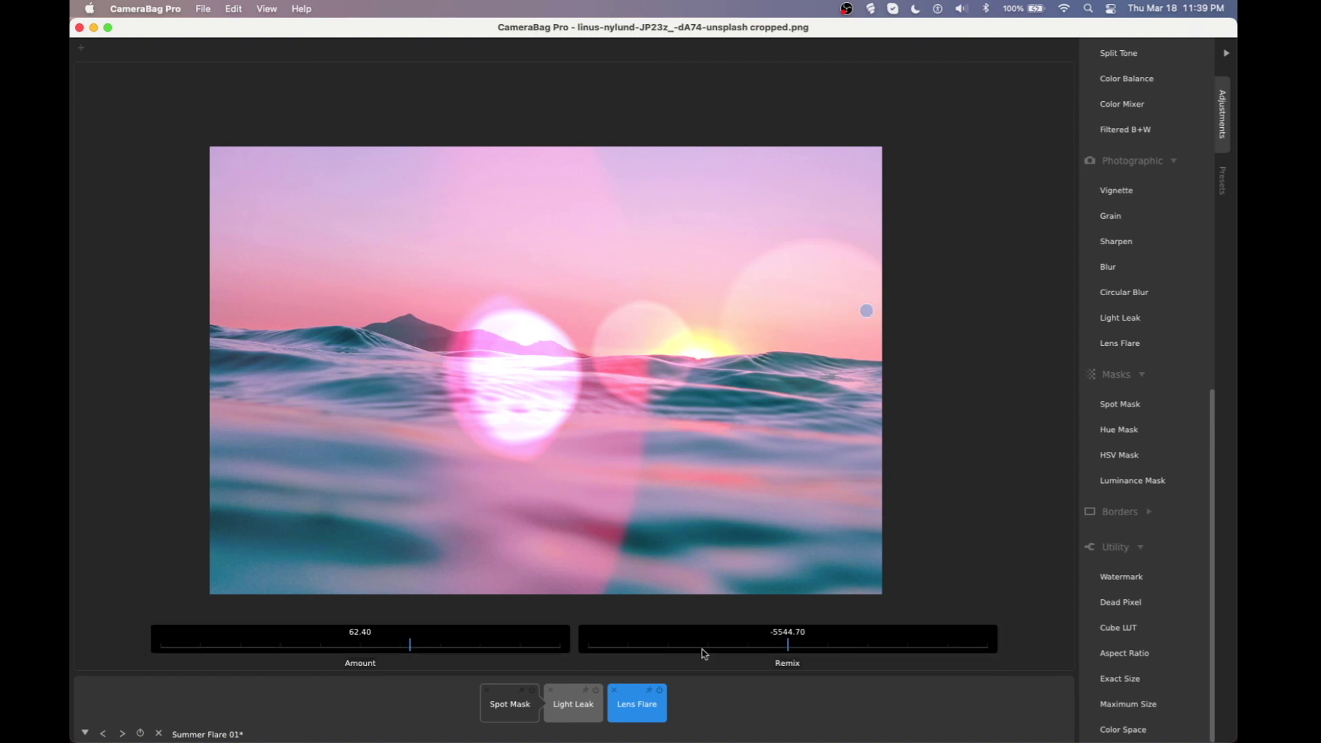
pyautogui.click(704, 645)
pyautogui.click(704, 645)
pyautogui.click(704, 645)
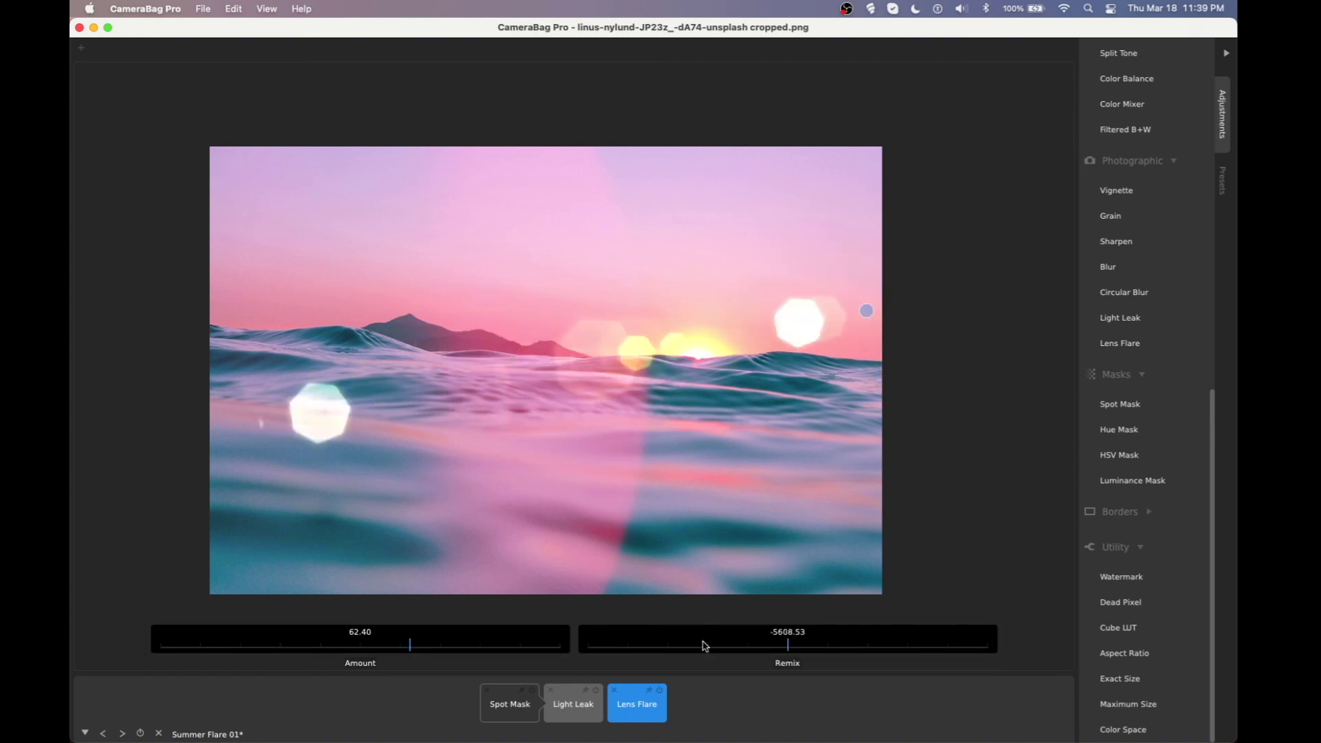
pyautogui.click(704, 646)
pyautogui.click(704, 646)
pyautogui.click(703, 645)
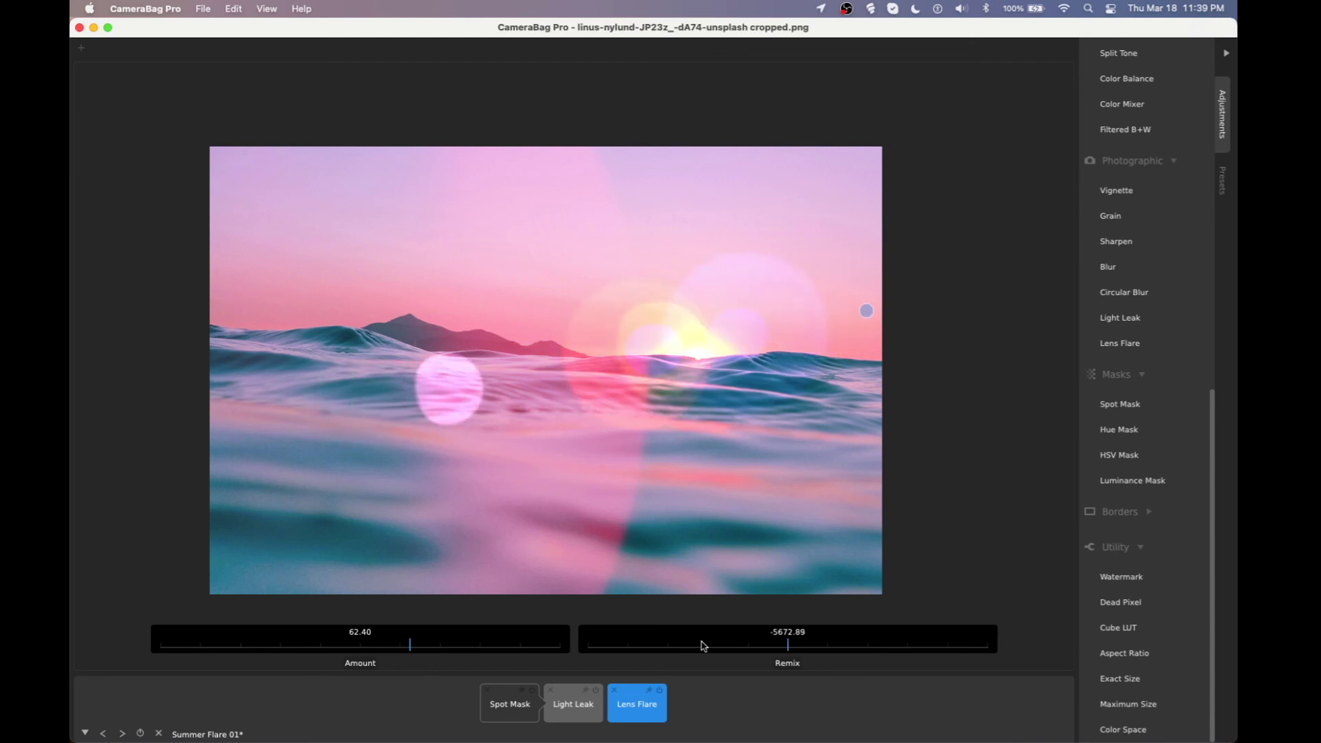
pyautogui.moveTo(867, 310); pyautogui.dragTo(920, 303)
pyautogui.click(699, 707)
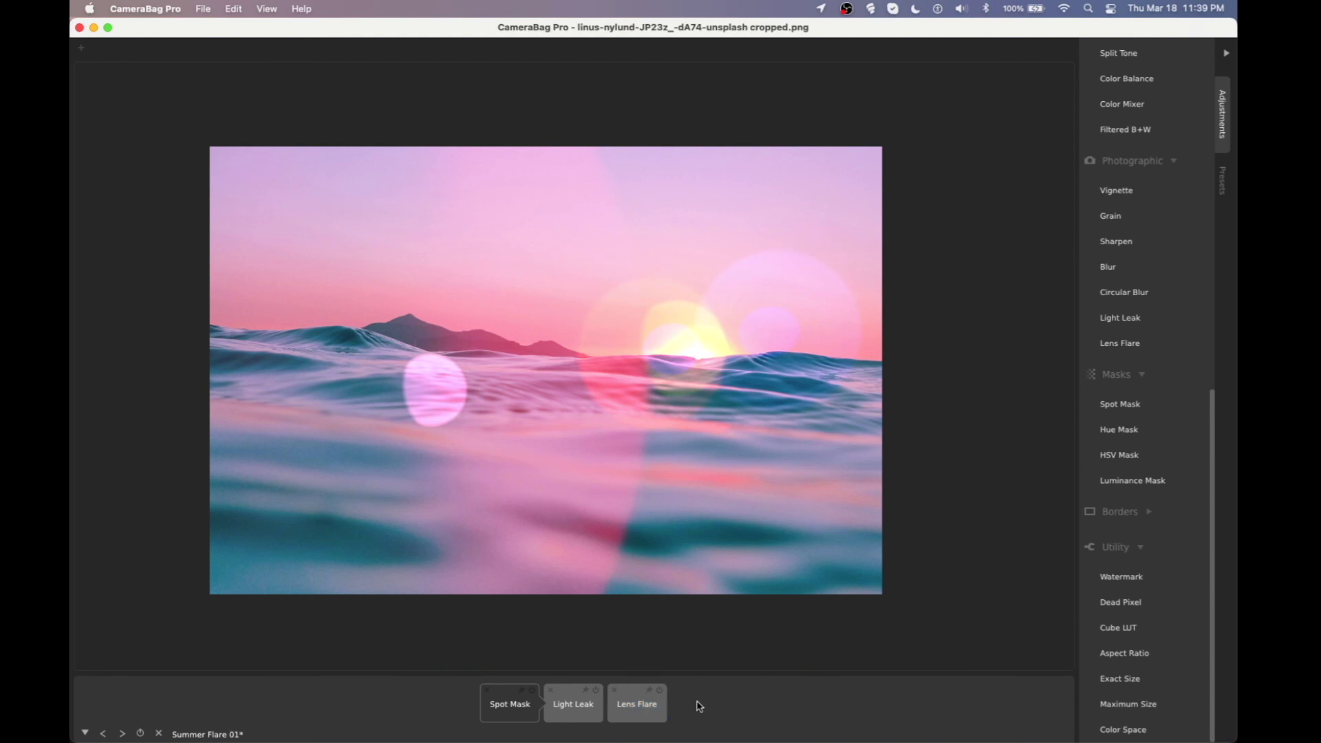